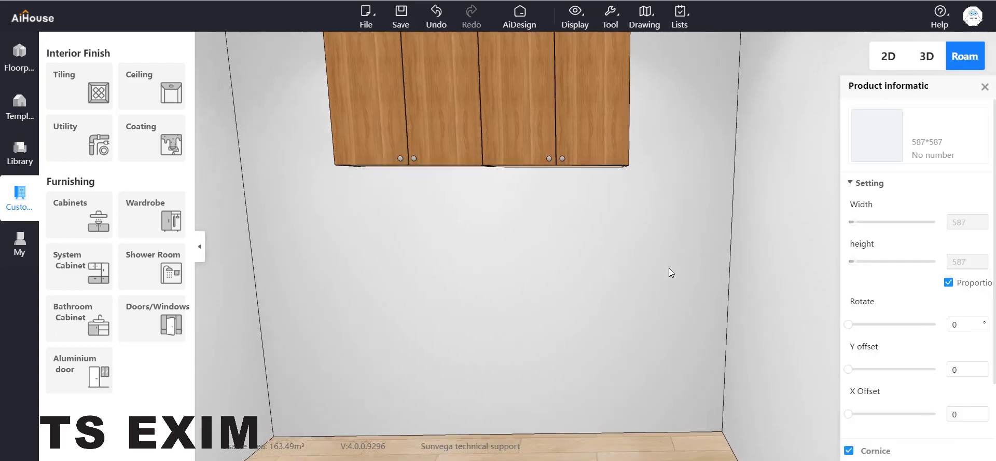
# - Open the hanging cabinets in the kitchen cabinet design and check their size and elevation values
pyautogui.click(610, 251)
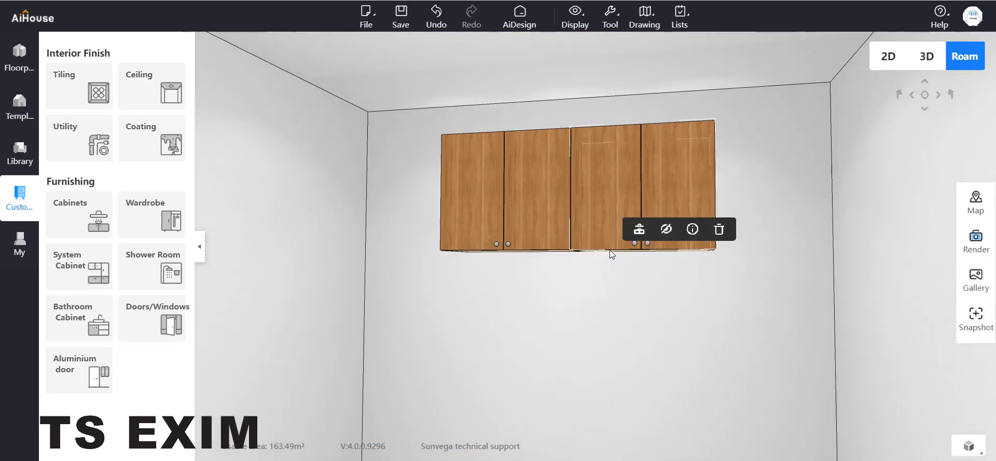
pyautogui.click(639, 230)
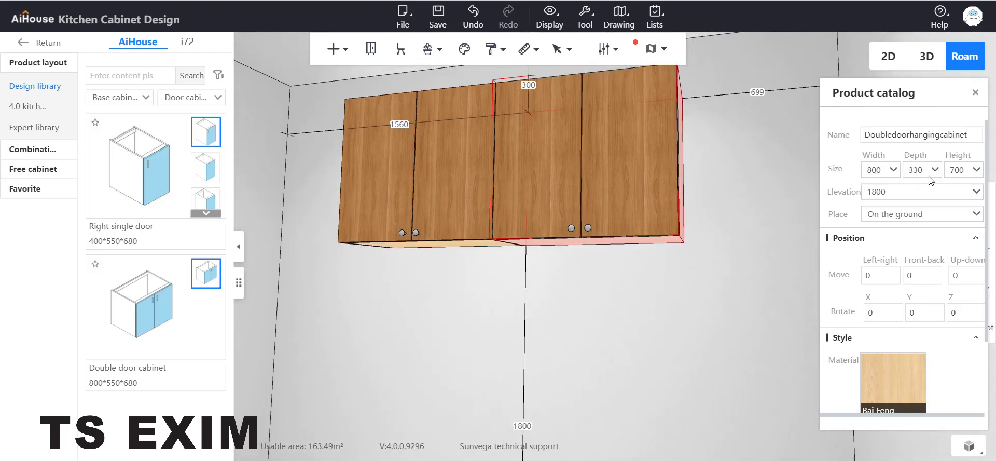
pyautogui.click(579, 246)
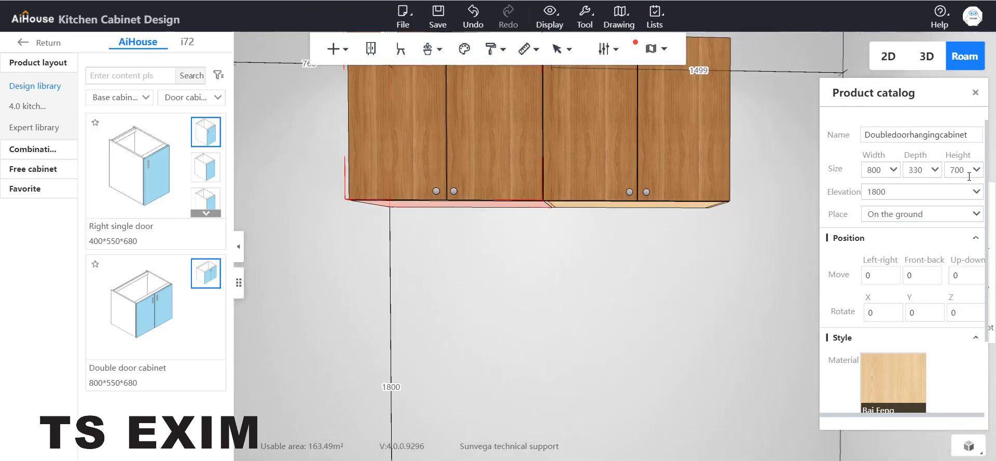
pyautogui.click(976, 92)
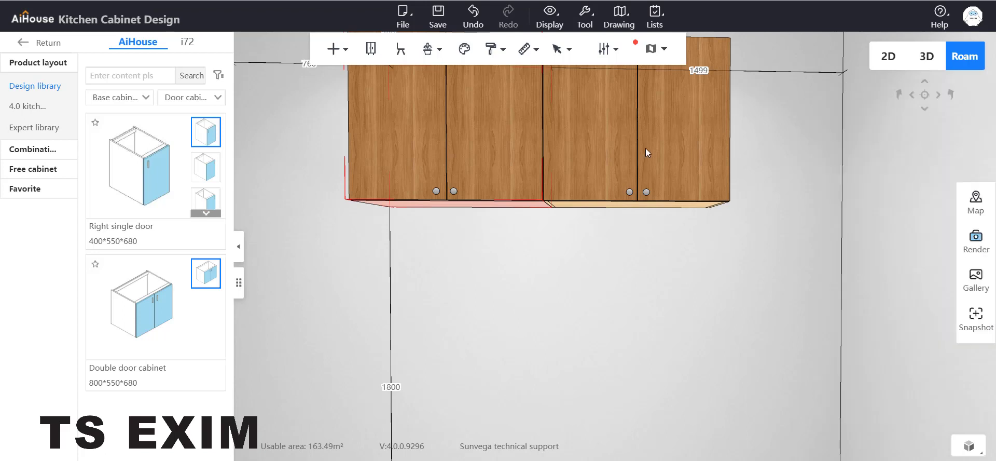
# - Check the current storey height in the wall settings
pyautogui.click(585, 17)
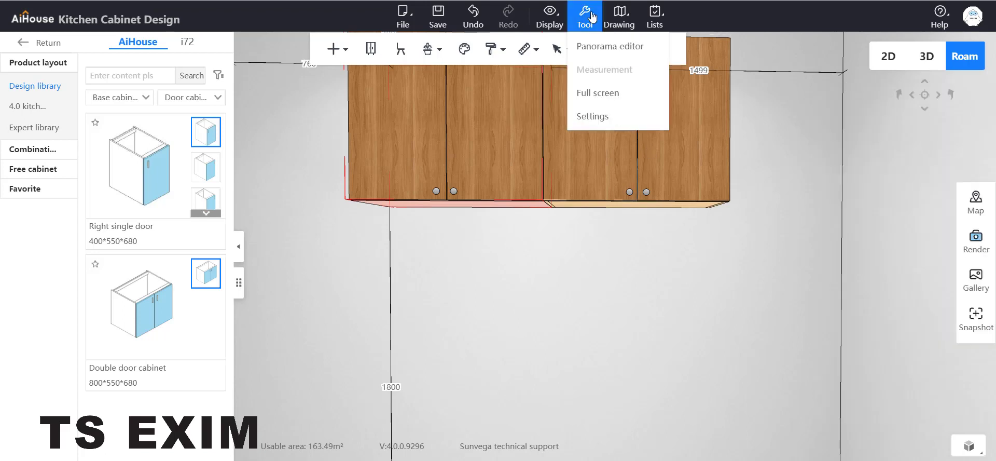
pyautogui.click(592, 116)
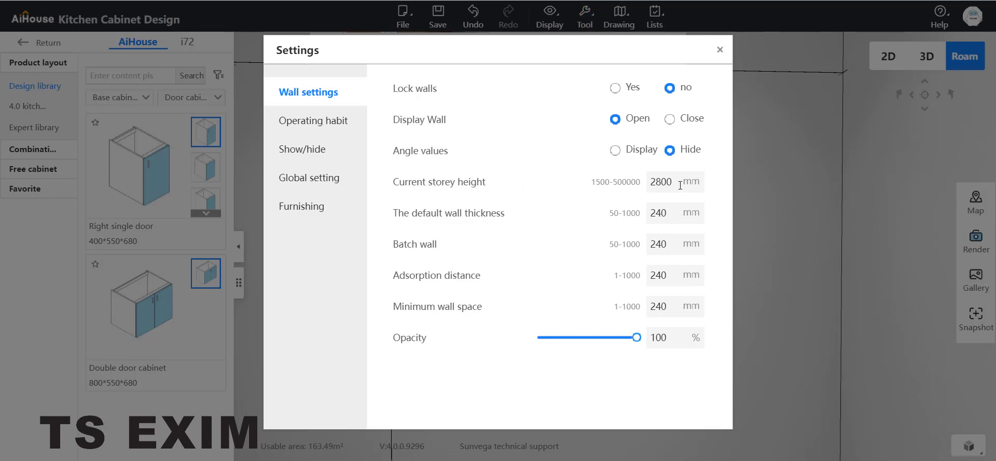
pyautogui.click(698, 177)
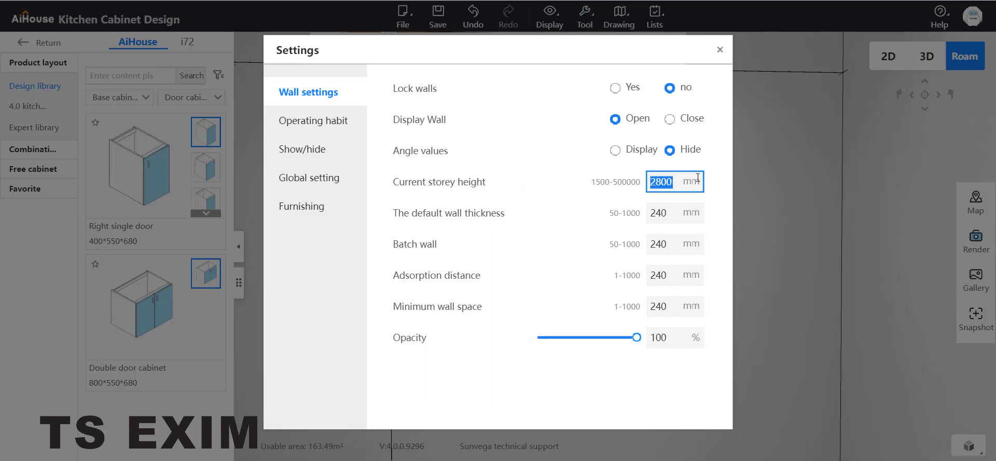
pyautogui.click(720, 50)
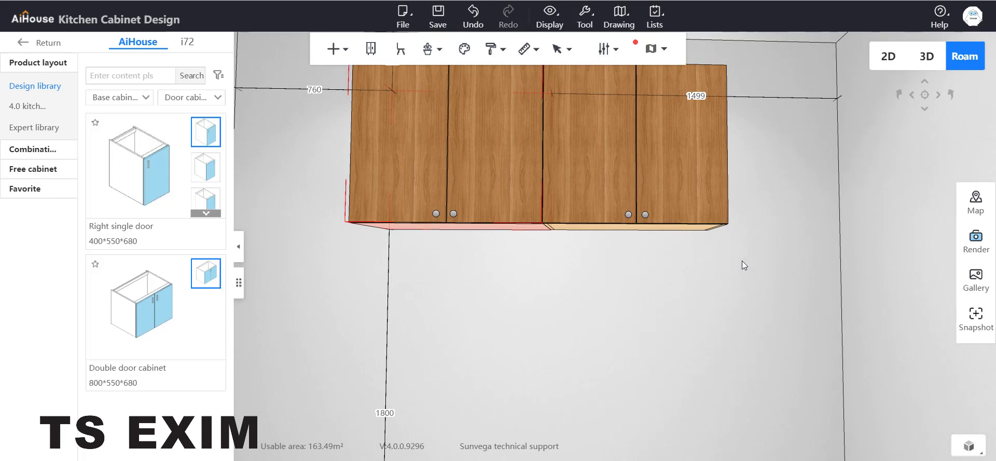
# - Examine the gap between the tops of both hanging cabinets and the ceiling, and their distances to the walls
pyautogui.moveTo(742, 261); pyautogui.dragTo(736, 276)
pyautogui.moveTo(516, 393); pyautogui.dragTo(609, 192)
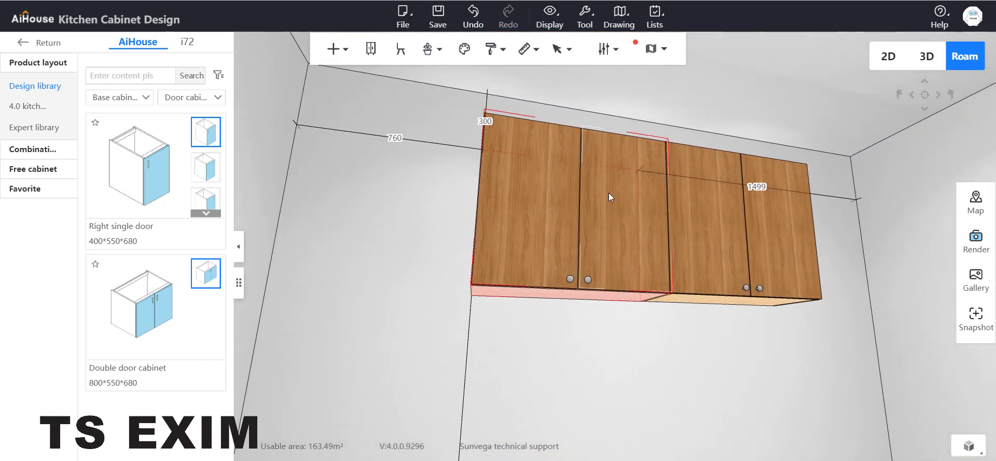
pyautogui.click(539, 291)
pyautogui.moveTo(478, 117); pyautogui.dragTo(474, 95)
pyautogui.scroll(2, 485, 116)
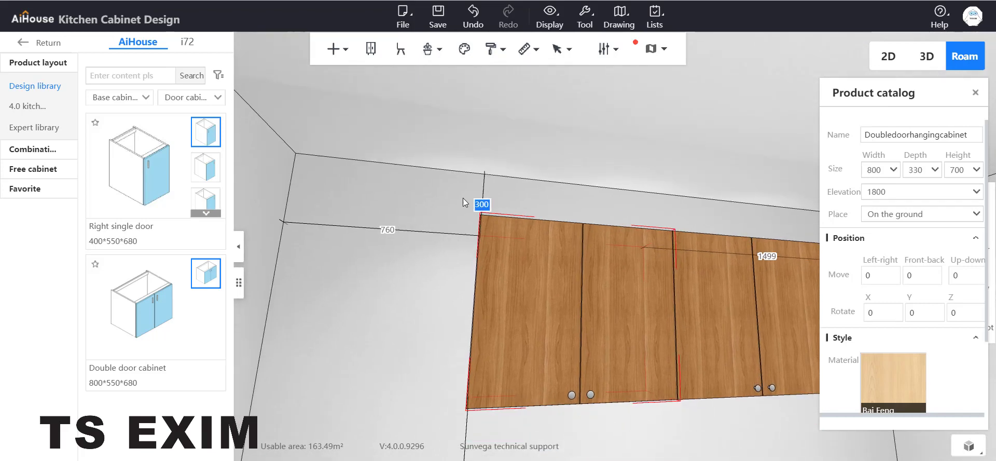
pyautogui.click(456, 227)
pyautogui.scroll(-3, 389, 208)
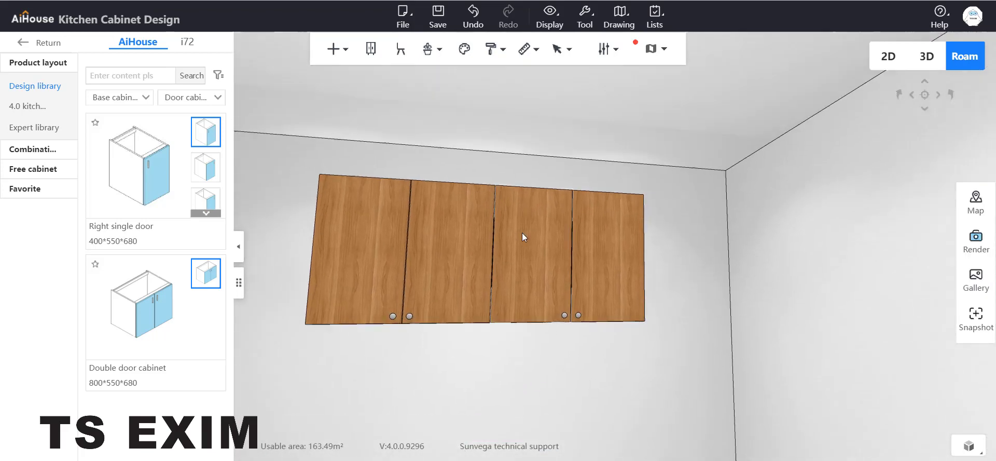
pyautogui.moveTo(522, 232); pyautogui.dragTo(604, 301)
pyautogui.click(559, 249)
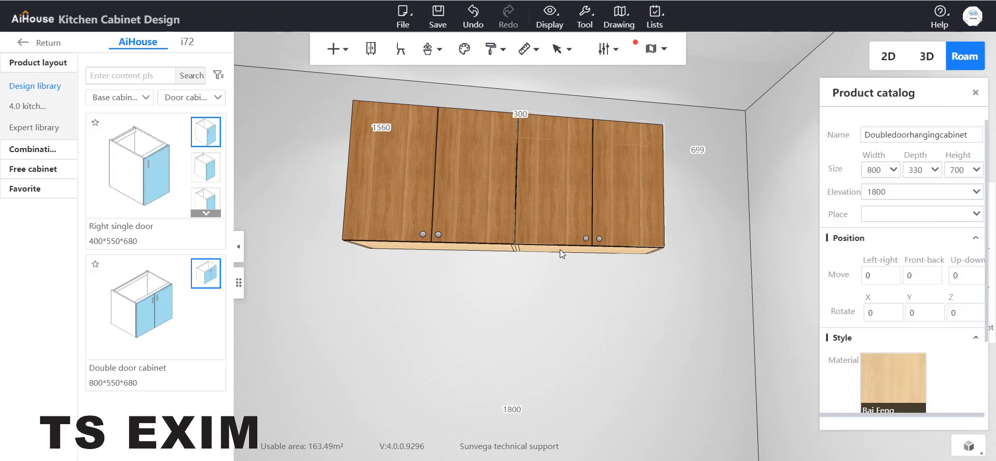
pyautogui.moveTo(559, 249); pyautogui.dragTo(525, 253)
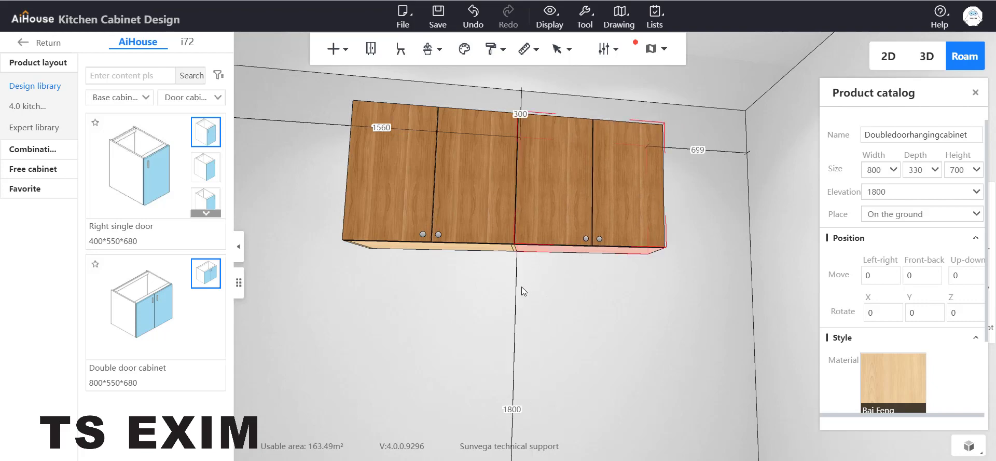
pyautogui.click(746, 260)
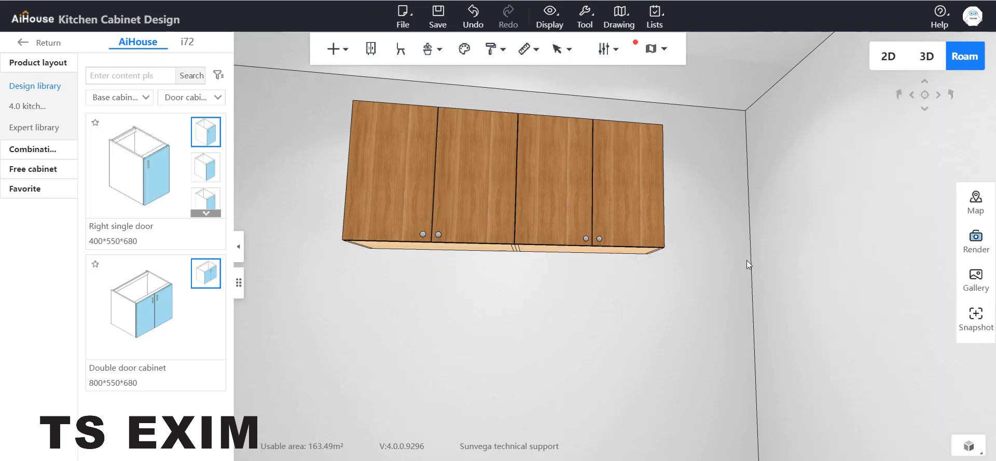
# - Leave the cabinet design and, in the 2D floor plan, place a structural beam across the room along the hanging cabinets' wall
pyautogui.click(889, 56)
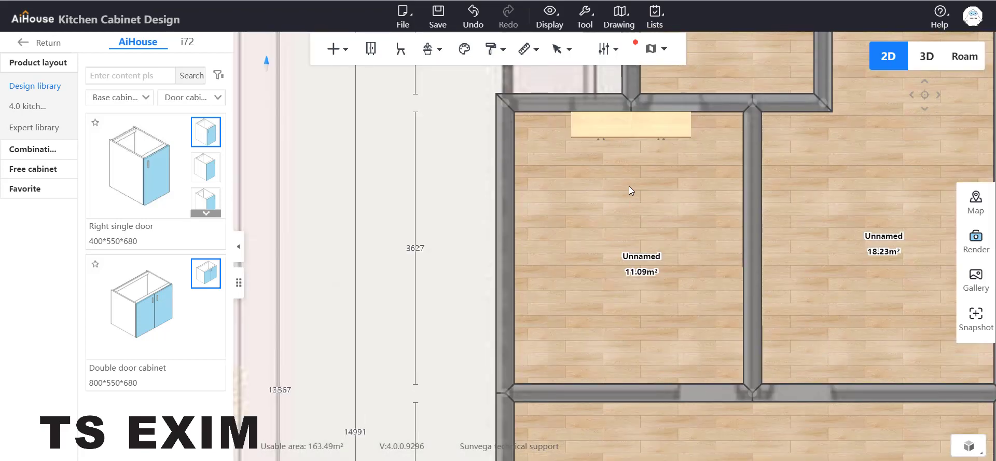
pyautogui.click(23, 42)
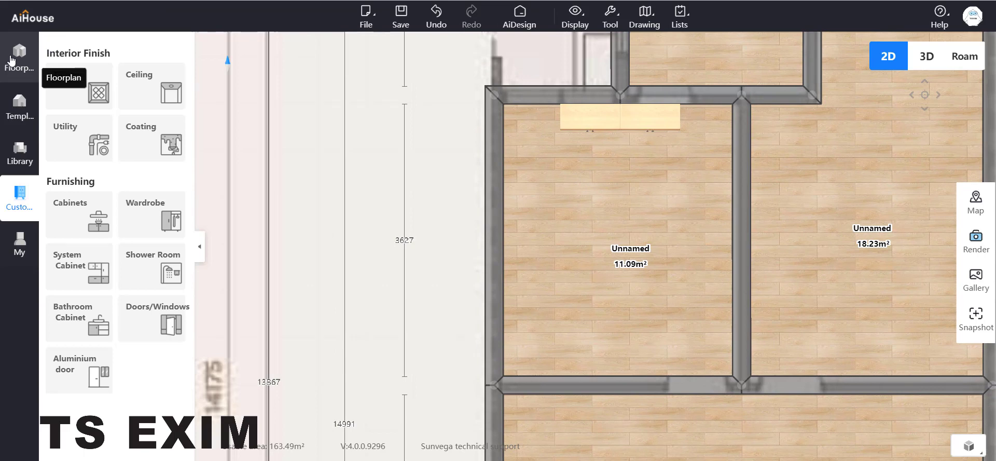
pyautogui.click(16, 52)
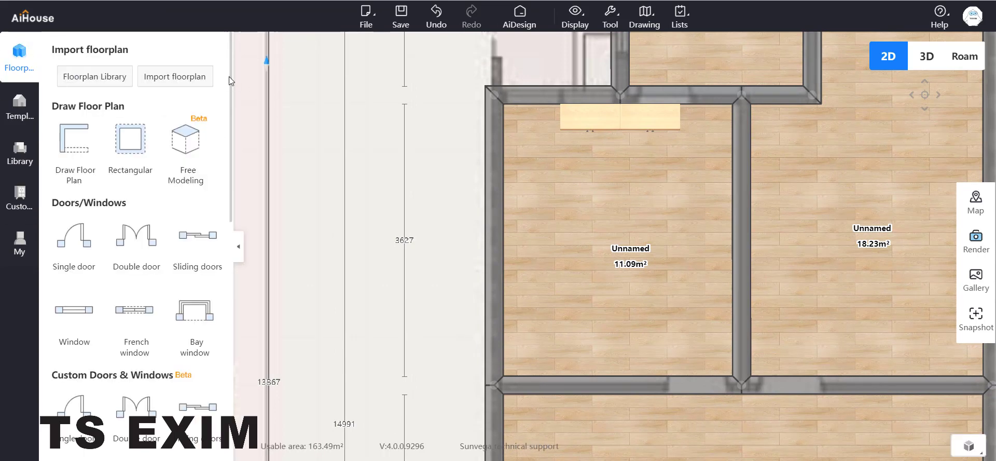
pyautogui.moveTo(231, 81); pyautogui.dragTo(236, 283)
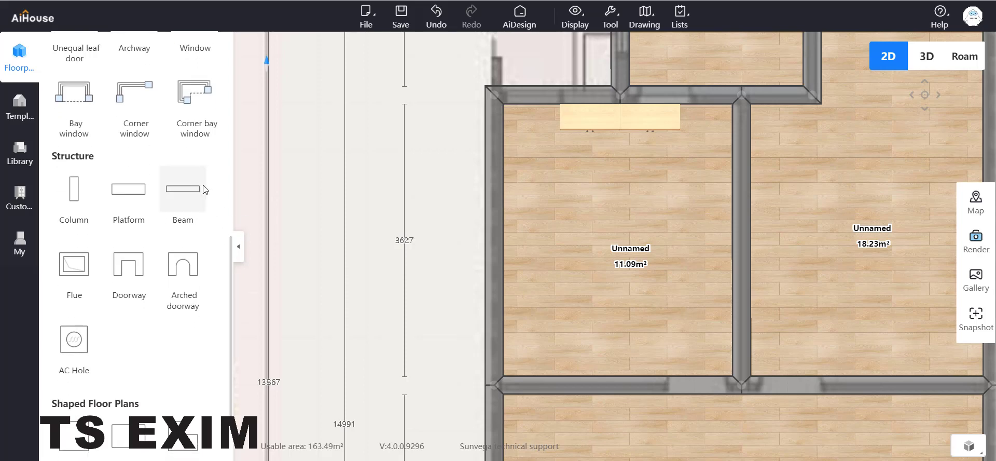
pyautogui.click(185, 193)
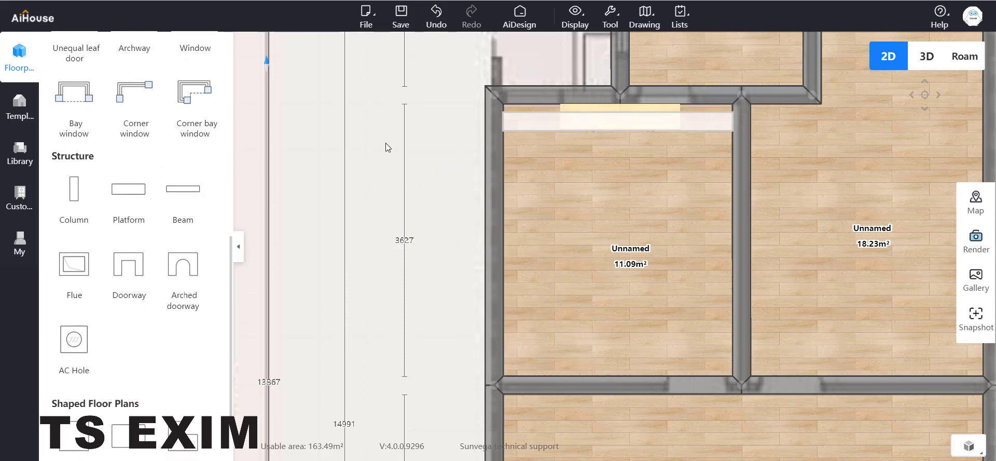
pyautogui.moveTo(385, 142); pyautogui.dragTo(337, 130, button='right')
# - Set the beam's length to 1600 mm
pyautogui.click(521, 109)
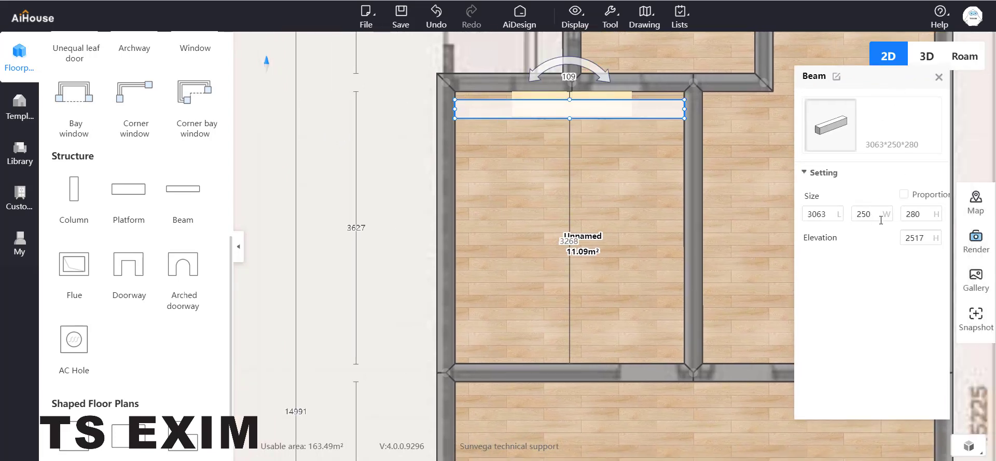
pyautogui.doubleClick(828, 216)
pyautogui.press('BackSpace')
pyautogui.write('1')
pyautogui.write('6')
pyautogui.press('BackSpace')
pyautogui.write('600')
pyautogui.press('Return')
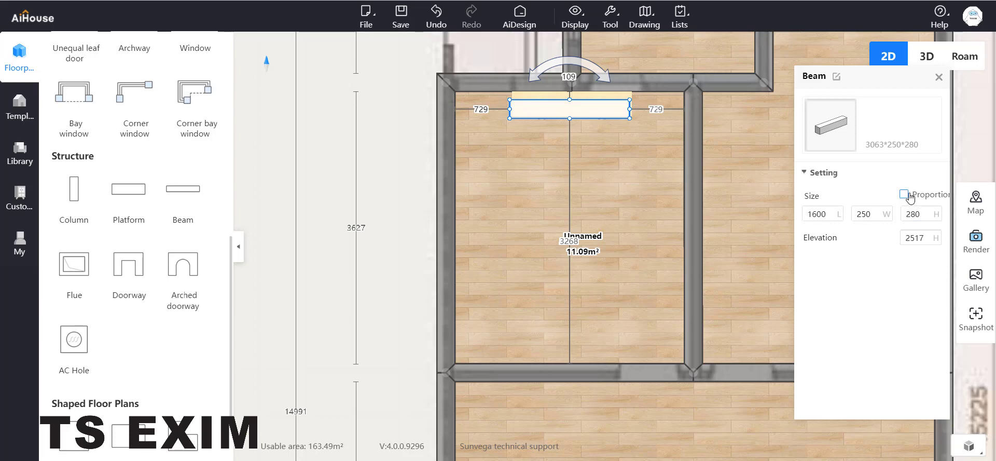
# - Set the beam's width to 330 mm to match the hanging cabinets' depth
pyautogui.click(878, 217)
pyautogui.doubleClick(879, 216)
pyautogui.press('BackSpace')
pyautogui.write('330')
pyautogui.press('Return')
pyautogui.click(632, 185)
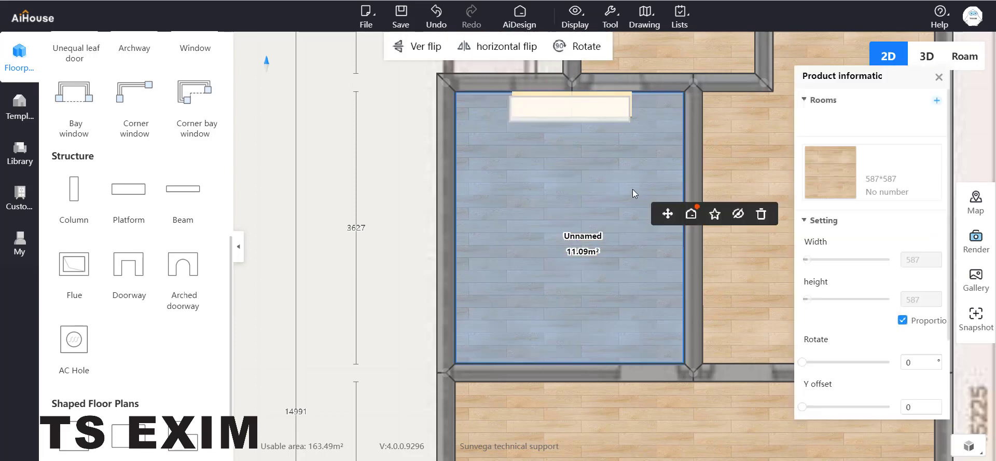
# - Move the beam against the wall directly over the two hanging cabinets, about 756 mm from the left side wall
pyautogui.click(585, 112)
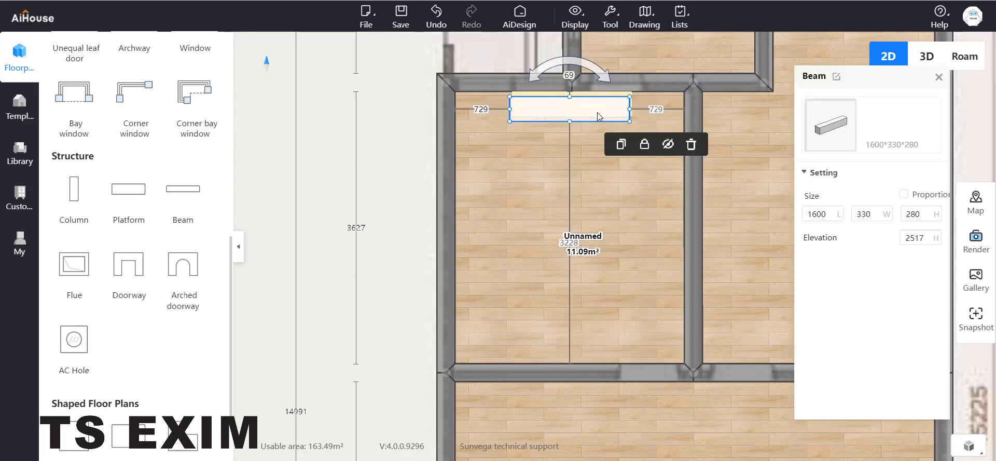
pyautogui.moveTo(586, 111); pyautogui.dragTo(614, 111)
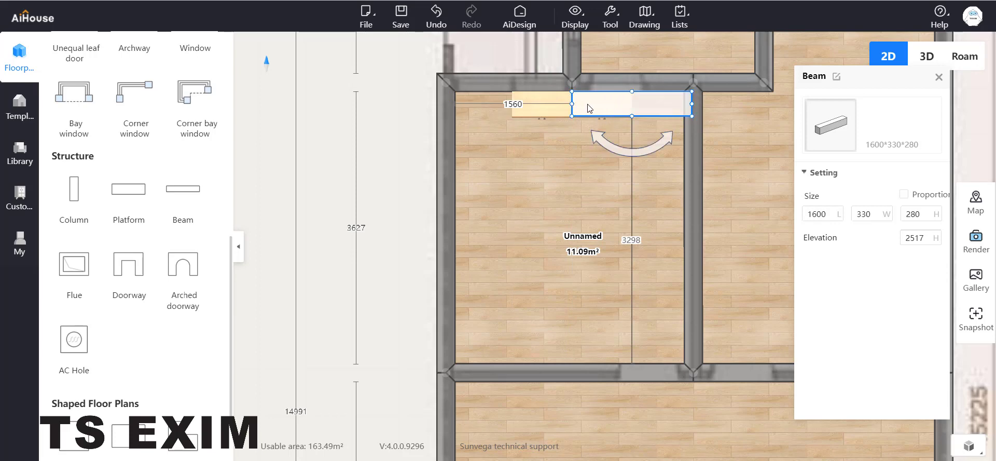
pyautogui.moveTo(600, 108); pyautogui.dragTo(542, 103)
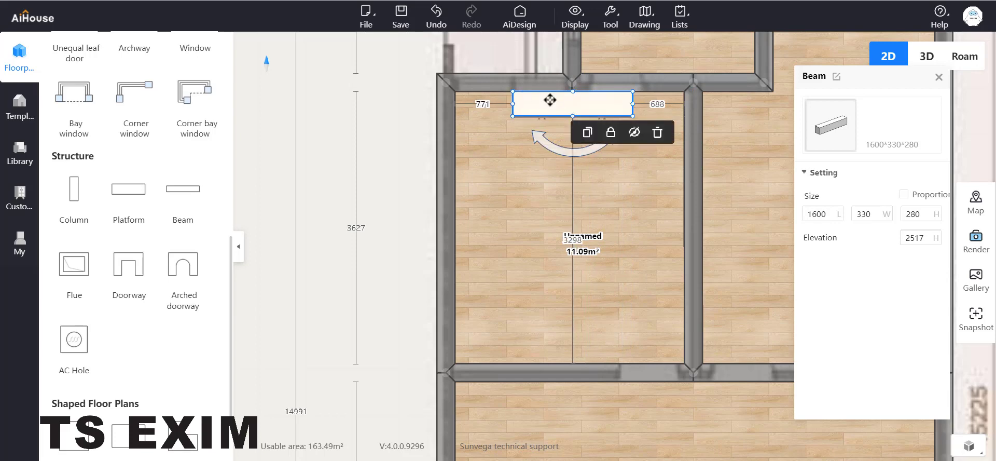
pyautogui.click(521, 161)
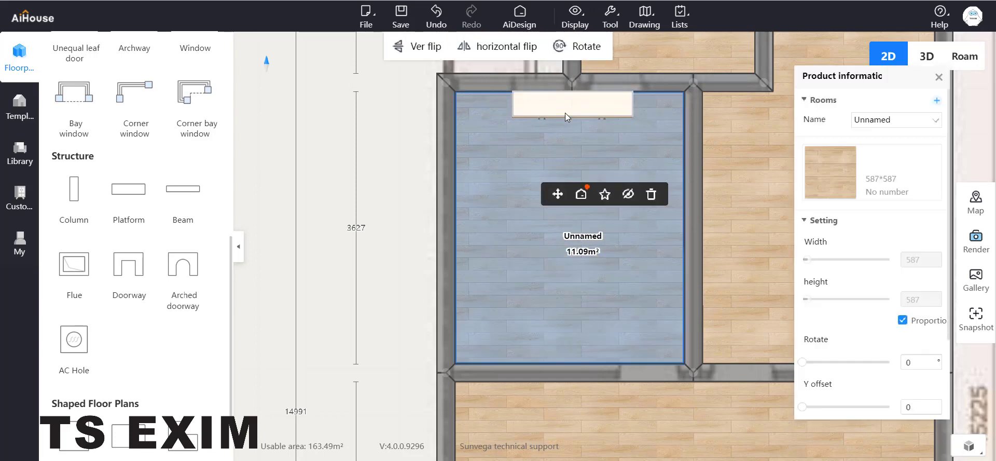
pyautogui.click(565, 114)
pyautogui.moveTo(567, 107); pyautogui.dragTo(603, 102)
pyautogui.click(540, 145)
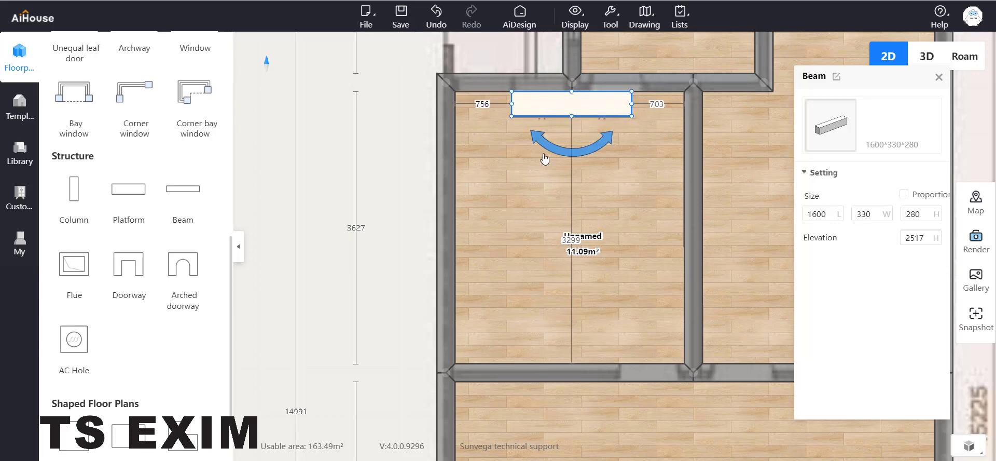
pyautogui.click(526, 158)
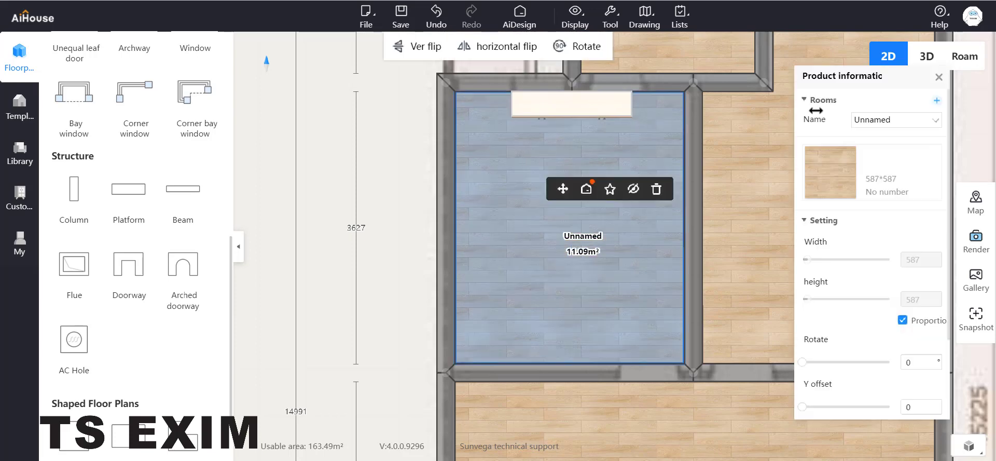
# - Inspect the beam above the left hanging cabinet in the walkthrough view for alignment with the cabinet's side
pyautogui.click(960, 61)
pyautogui.moveTo(702, 221); pyautogui.dragTo(456, 208)
pyautogui.scroll(3, 488, 238)
pyautogui.moveTo(488, 239); pyautogui.dragTo(527, 197)
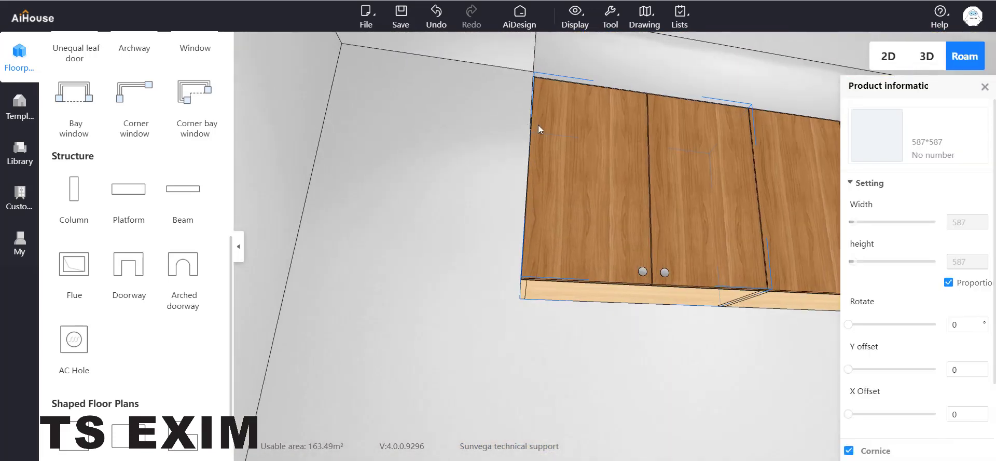
pyautogui.moveTo(538, 129); pyautogui.dragTo(447, 252)
pyautogui.scroll(4, 422, 246)
pyautogui.scroll(4, 466, 245)
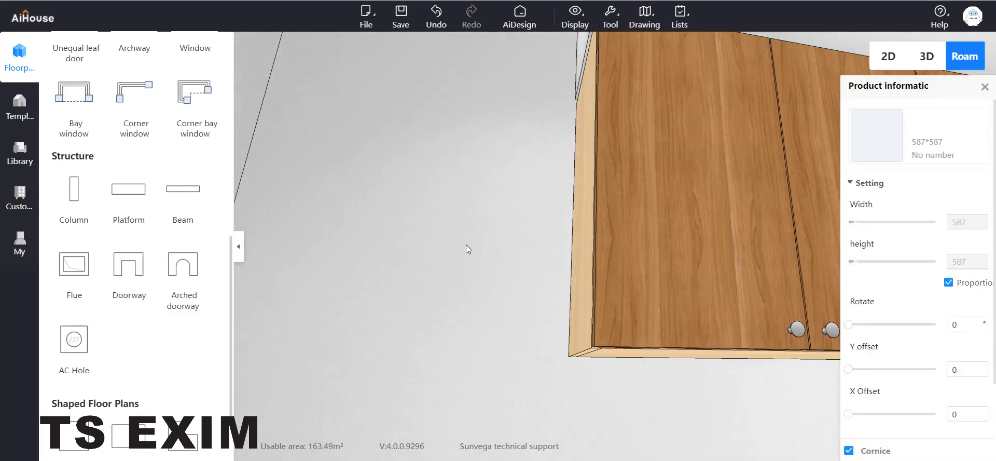
# - Open the left hanging cabinet in the cabinet design and check its distance to the side wall
pyautogui.click(576, 160)
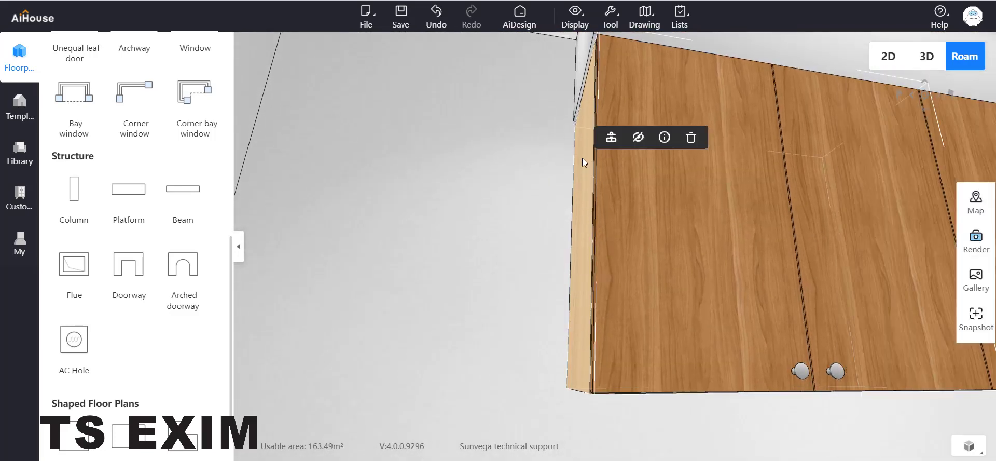
pyautogui.click(617, 137)
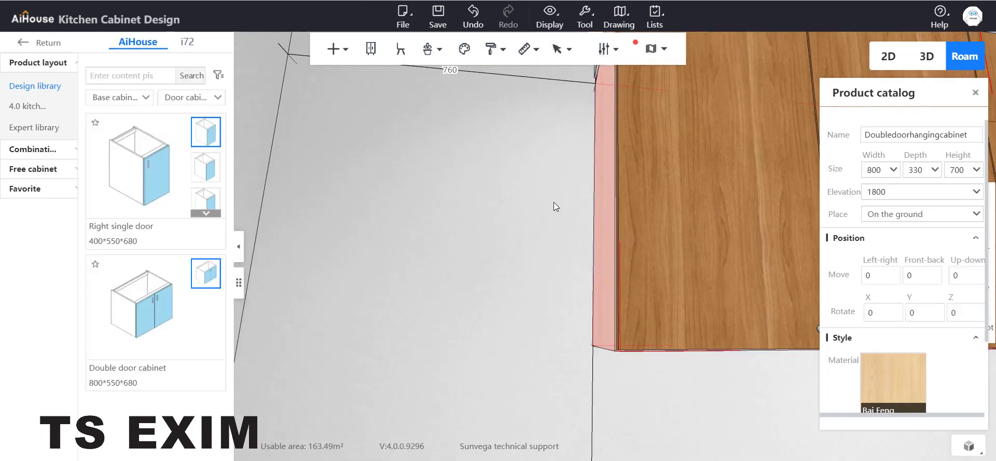
pyautogui.scroll(-3, 553, 201)
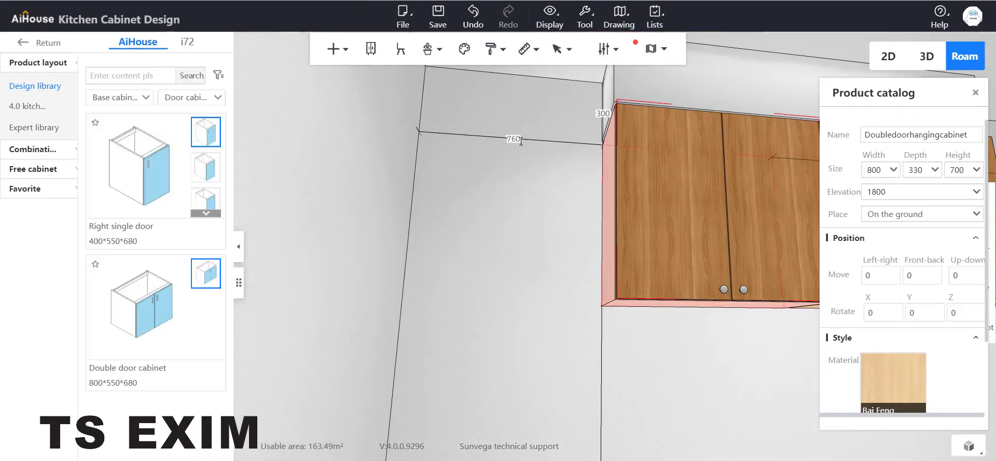
pyautogui.click(531, 248)
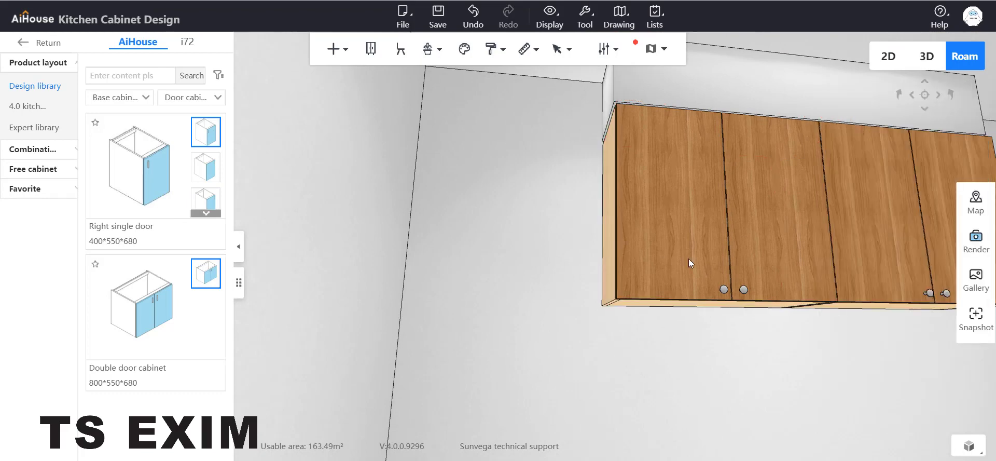
# - Return from the cabinet design to the 2D floor plan and set the beam's distance to the left side wall to 760 mm
pyautogui.click(34, 42)
pyautogui.click(888, 58)
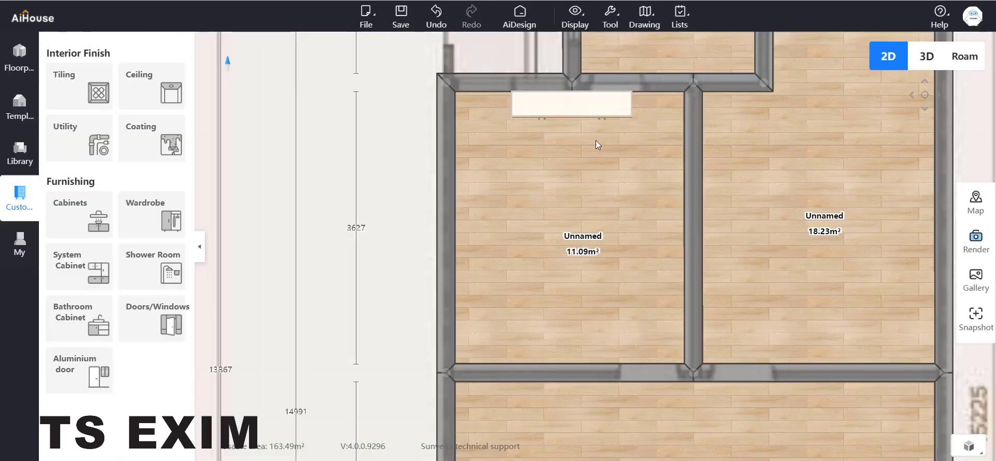
pyautogui.click(573, 107)
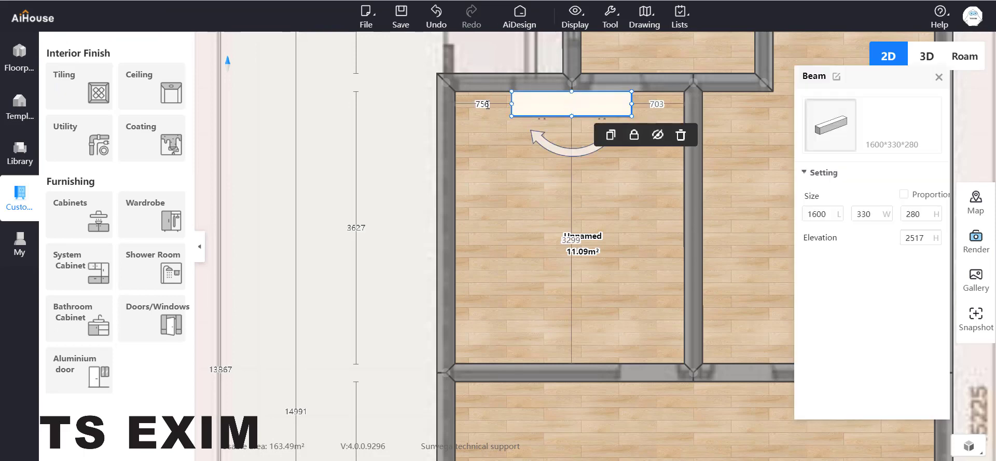
pyautogui.moveTo(490, 105); pyautogui.dragTo(482, 107)
pyautogui.press('BackSpace')
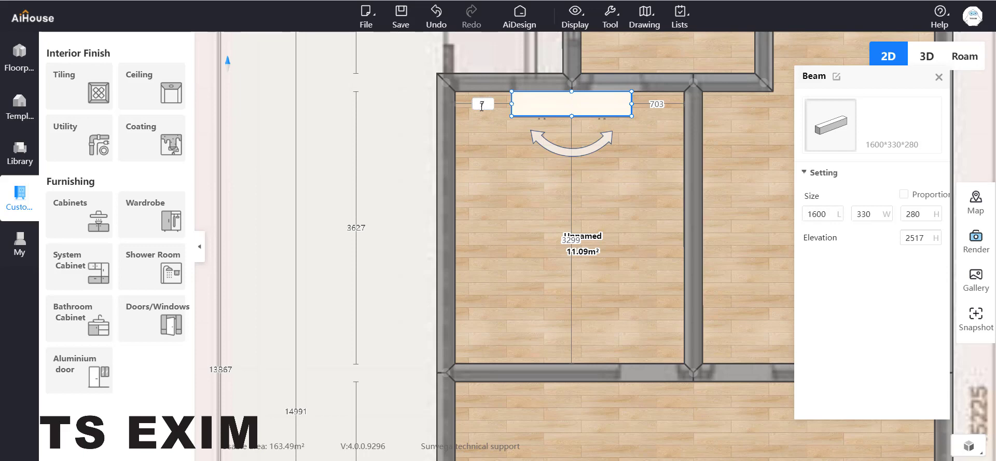
pyautogui.press('Return')
pyautogui.click(513, 139)
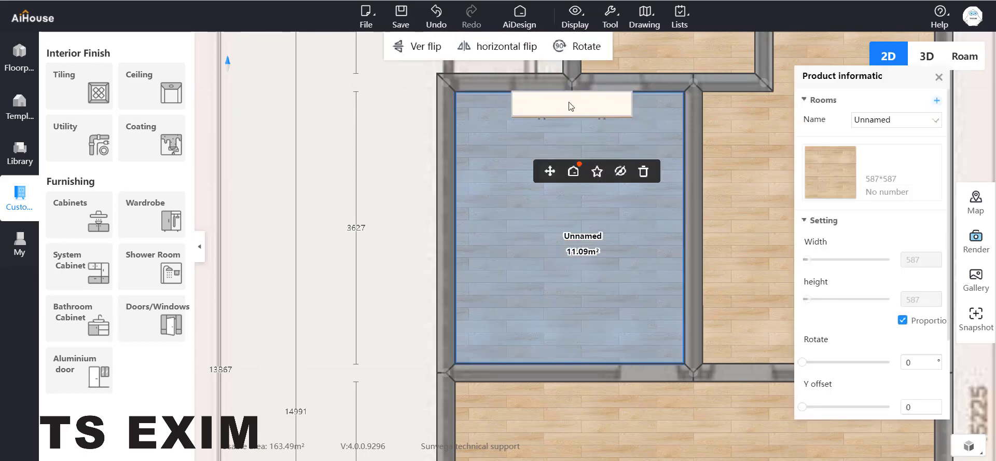
# - Increase the beam's width by 18 mm to 348 mm and close its properties
pyautogui.click(571, 106)
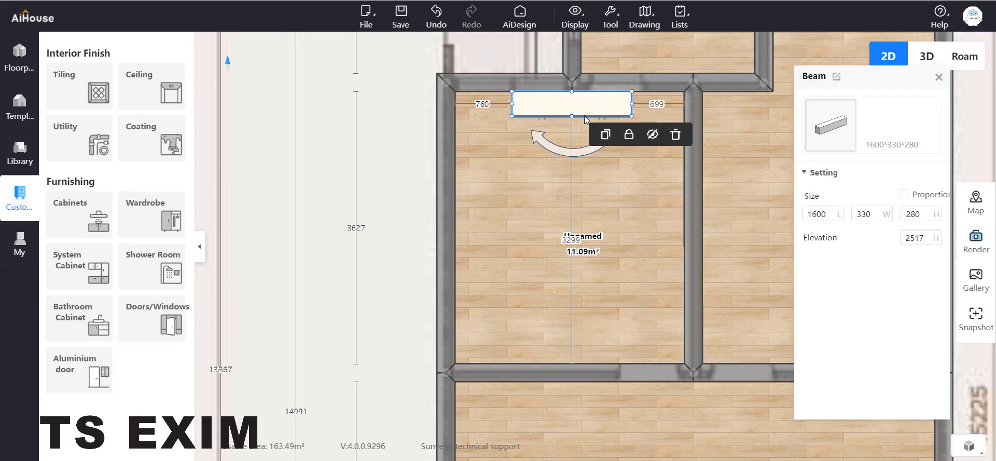
pyautogui.click(877, 215)
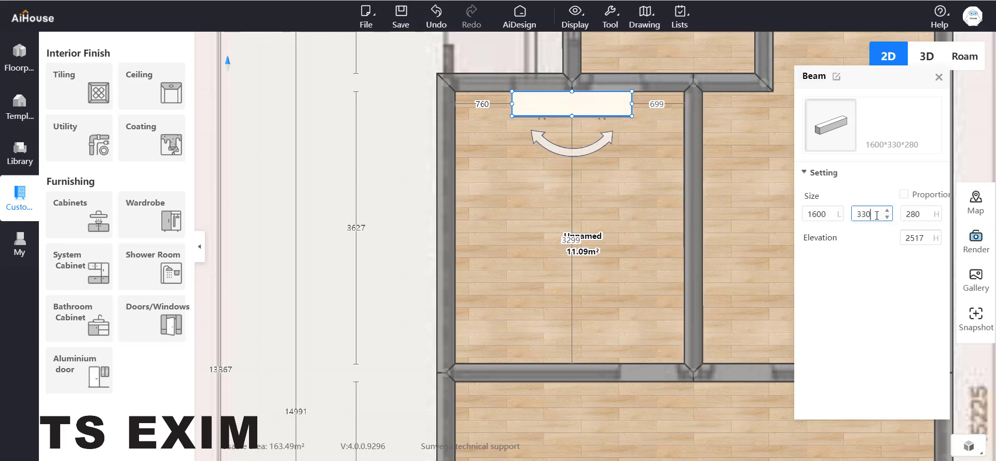
pyautogui.write('+18')
pyautogui.press('Return')
pyautogui.write('348')
pyautogui.press('Return')
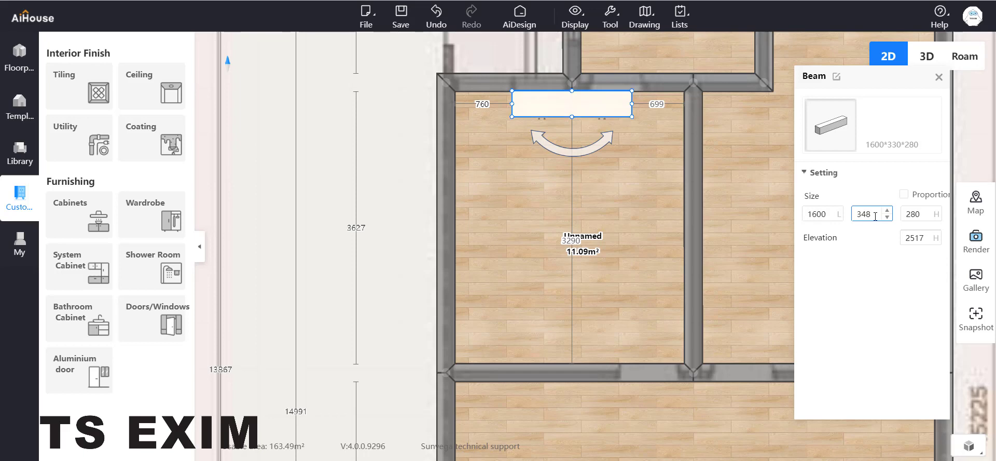
pyautogui.click(653, 212)
pyautogui.click(600, 107)
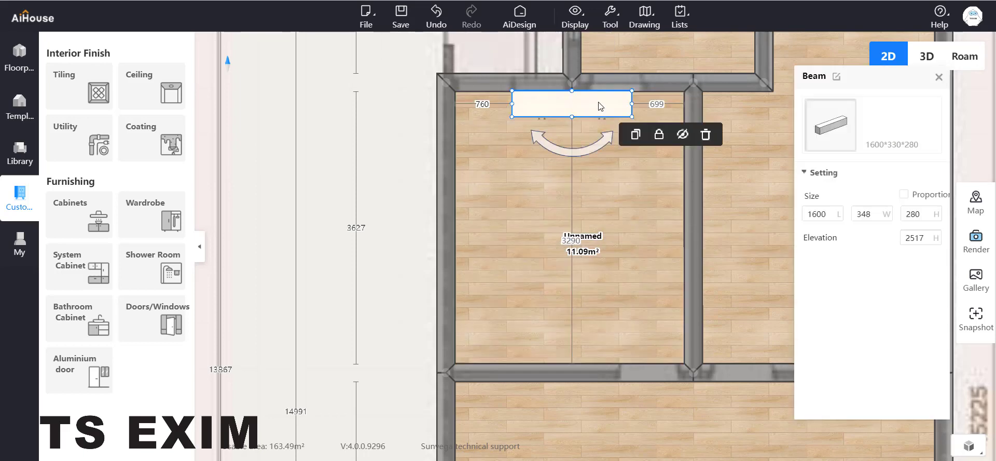
pyautogui.click(939, 78)
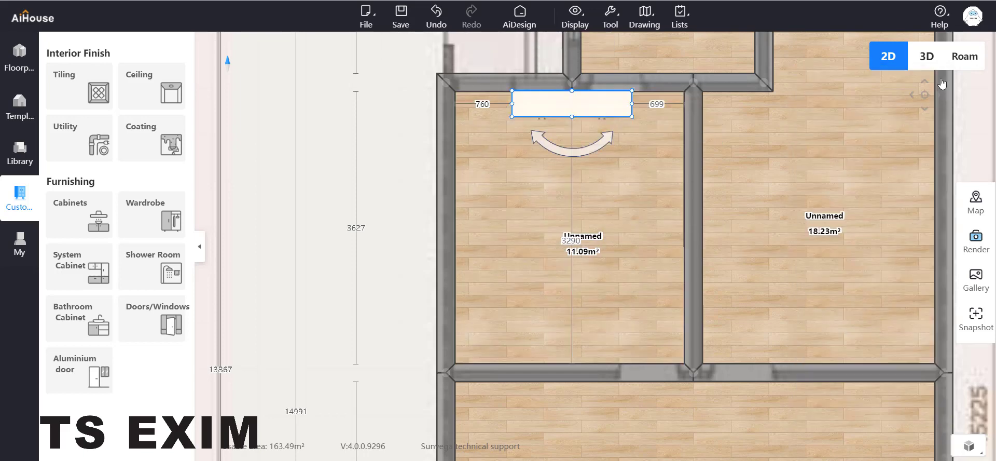
# - View the beam above the cabinets in the walkthrough view, then open the room's ceiling for editing in the custom ceiling design
pyautogui.click(964, 56)
pyautogui.moveTo(584, 282); pyautogui.dragTo(540, 261, button='right')
pyautogui.click(526, 263)
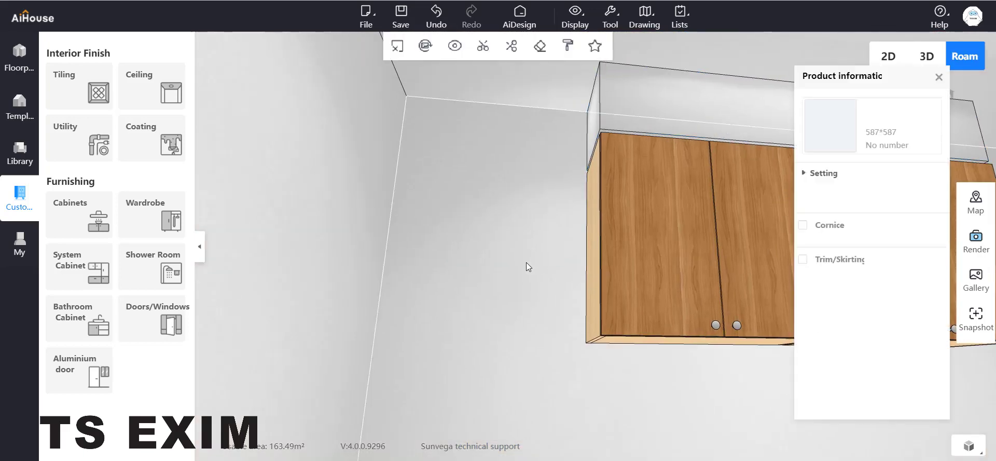
pyautogui.moveTo(526, 263); pyautogui.dragTo(415, 224)
pyautogui.moveTo(736, 194); pyautogui.dragTo(711, 215)
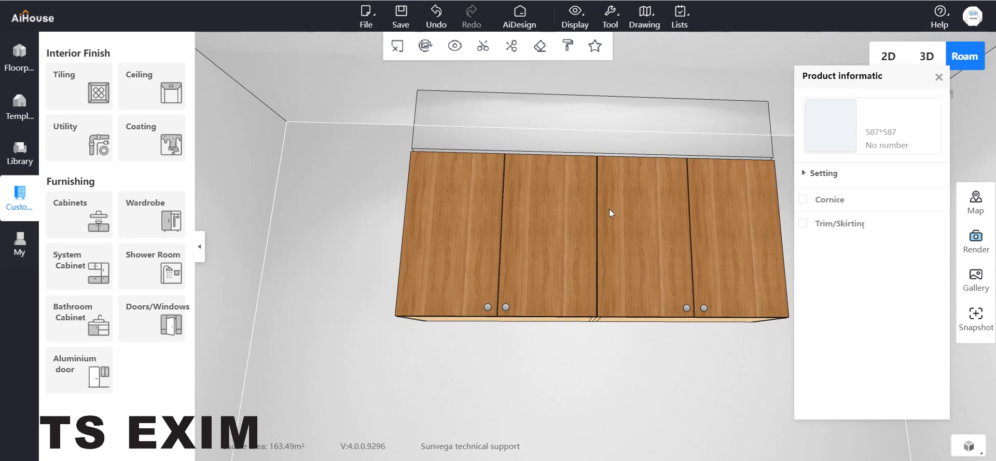
pyautogui.click(938, 77)
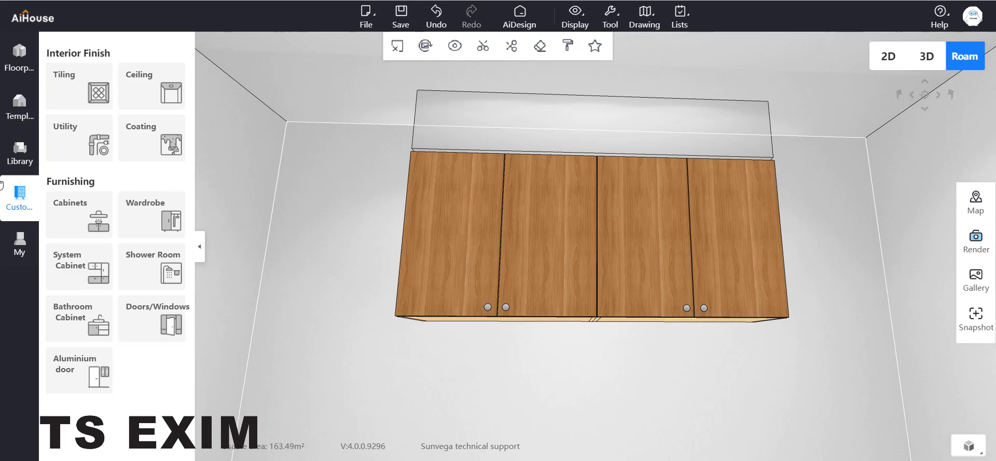
pyautogui.click(148, 93)
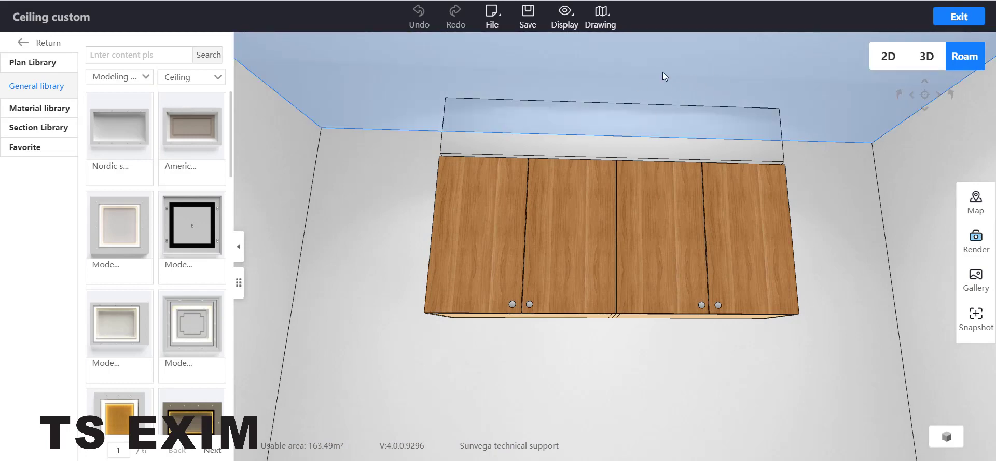
pyautogui.rightClick(662, 71)
pyautogui.click(733, 88)
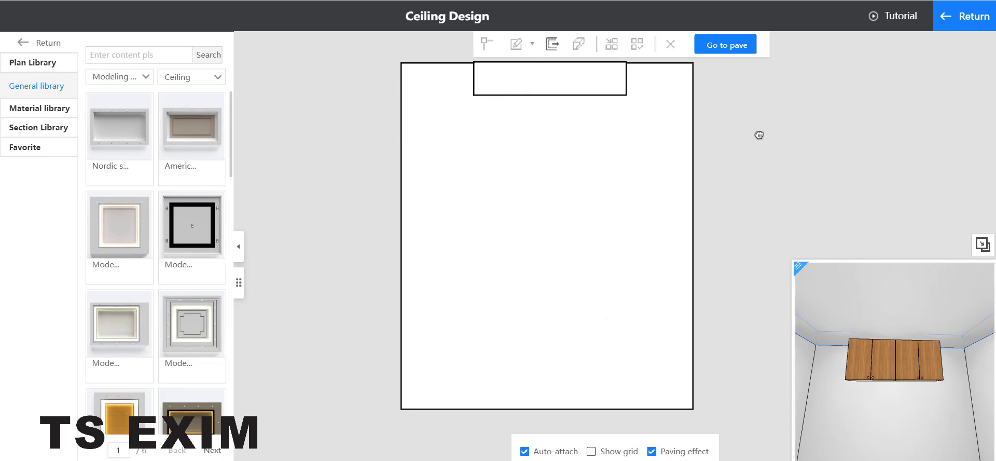
# - Draw a closed outline along the room's edges and around the beam's rectangle on the ceiling plan
pyautogui.click(509, 178)
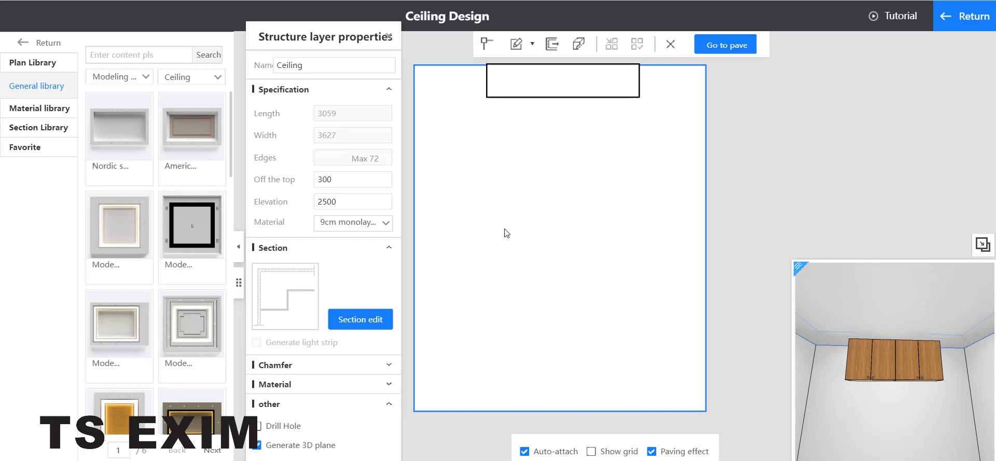
pyautogui.click(525, 45)
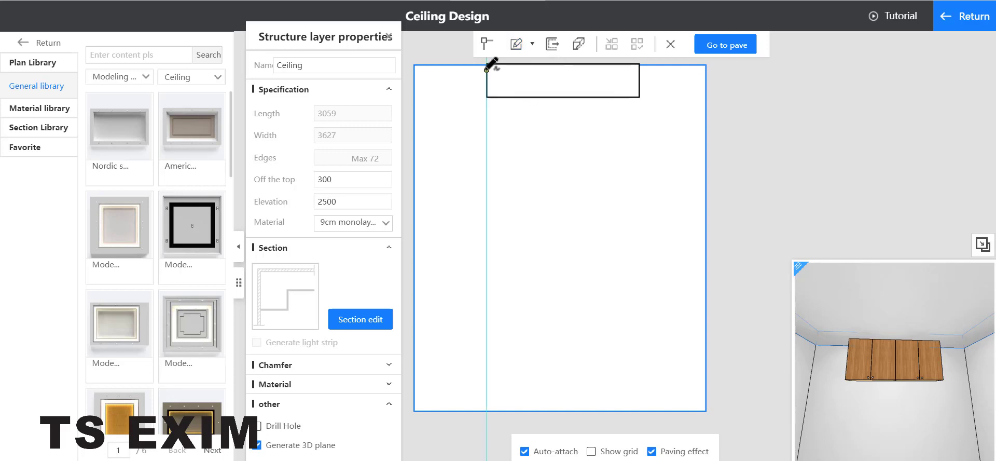
pyautogui.click(415, 66)
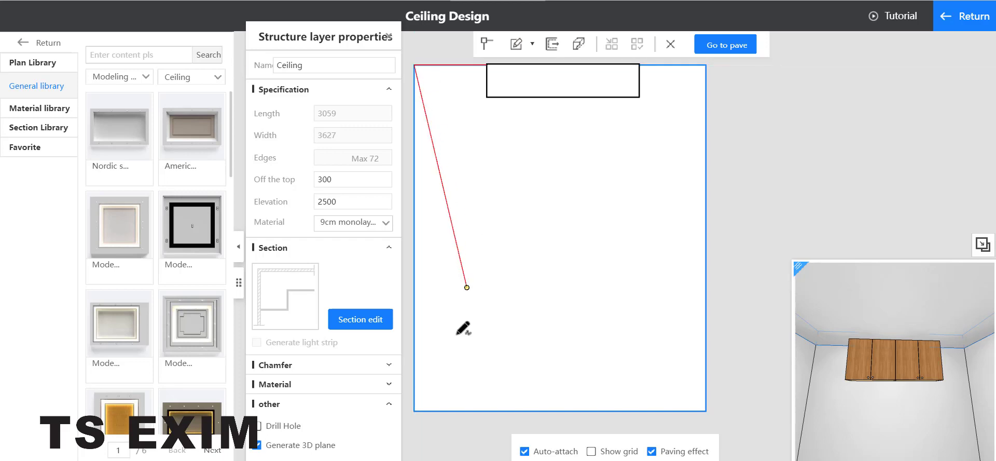
pyautogui.click(414, 411)
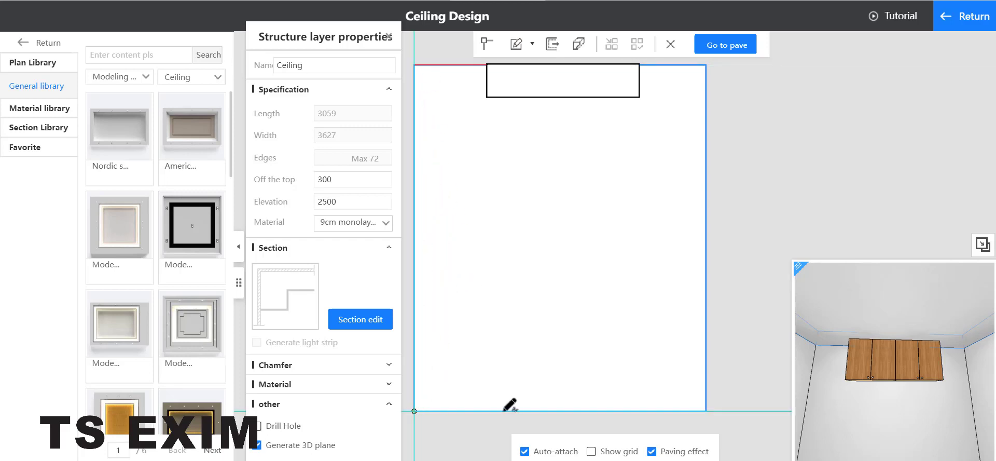
pyautogui.click(705, 411)
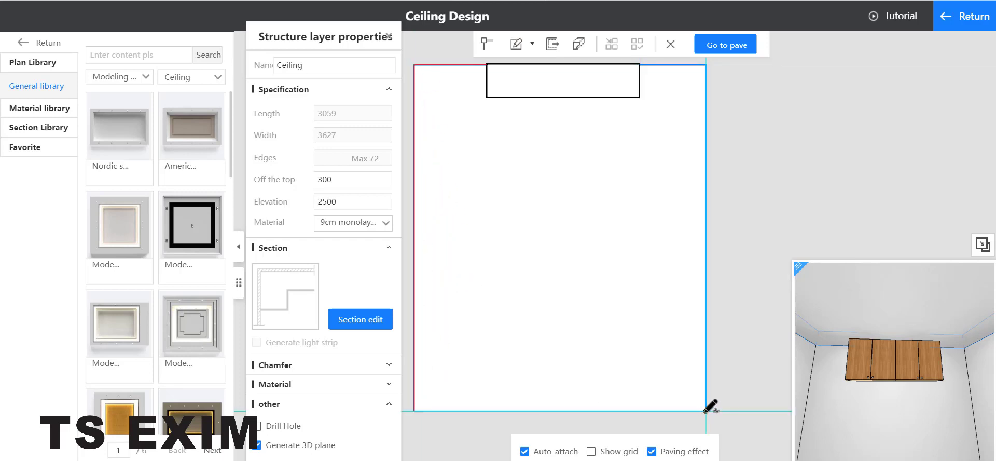
pyautogui.click(706, 65)
pyautogui.click(639, 65)
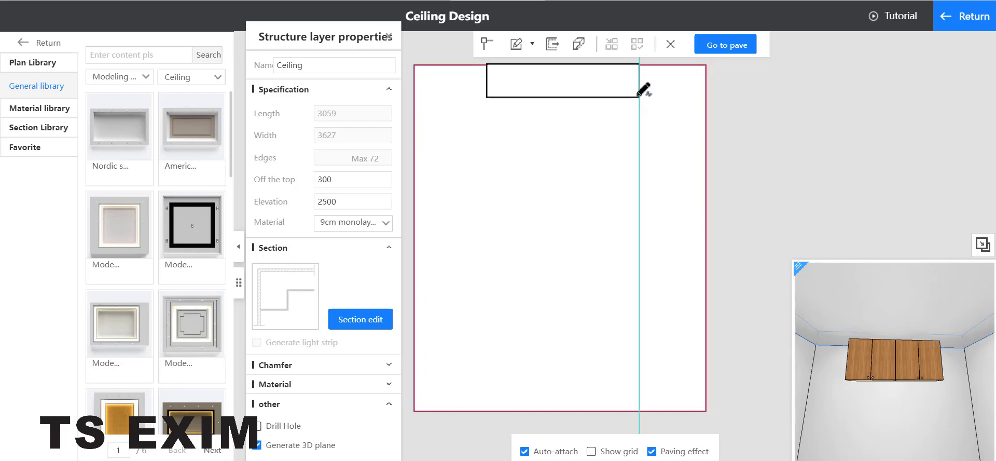
pyautogui.click(639, 96)
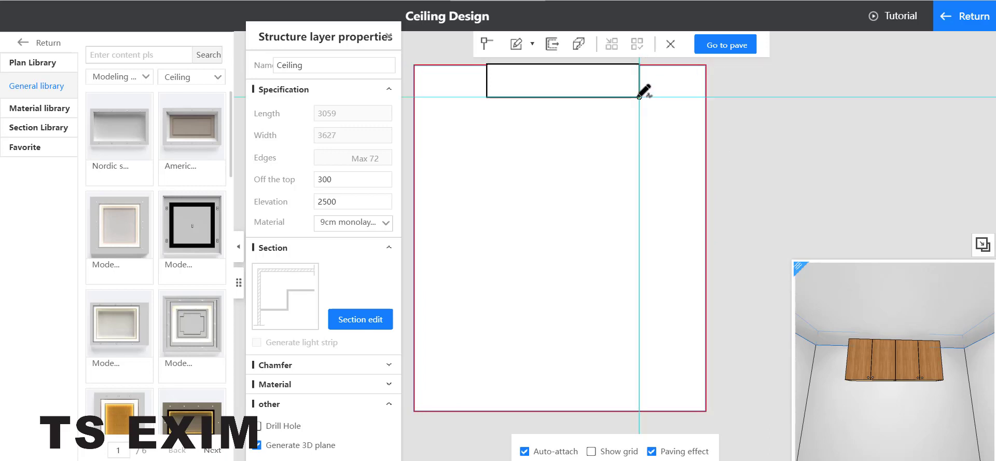
pyautogui.click(488, 97)
pyautogui.click(487, 66)
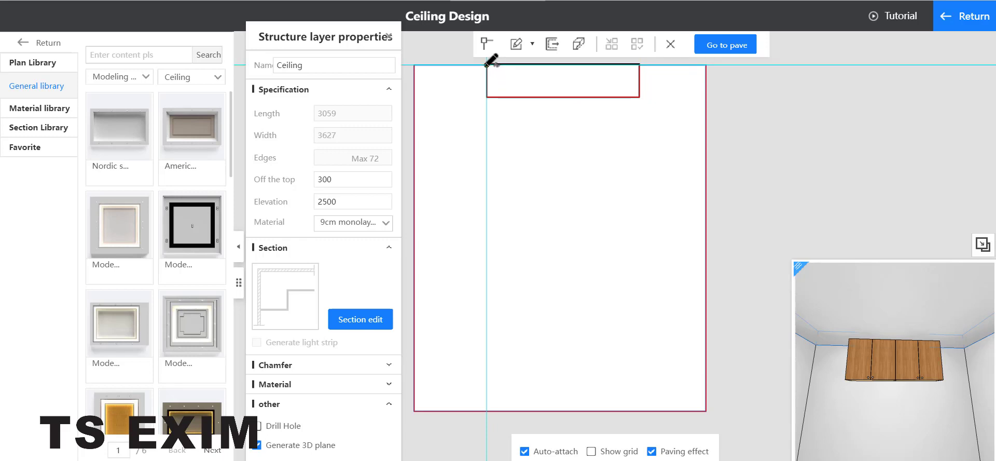
pyautogui.rightClick(749, 174)
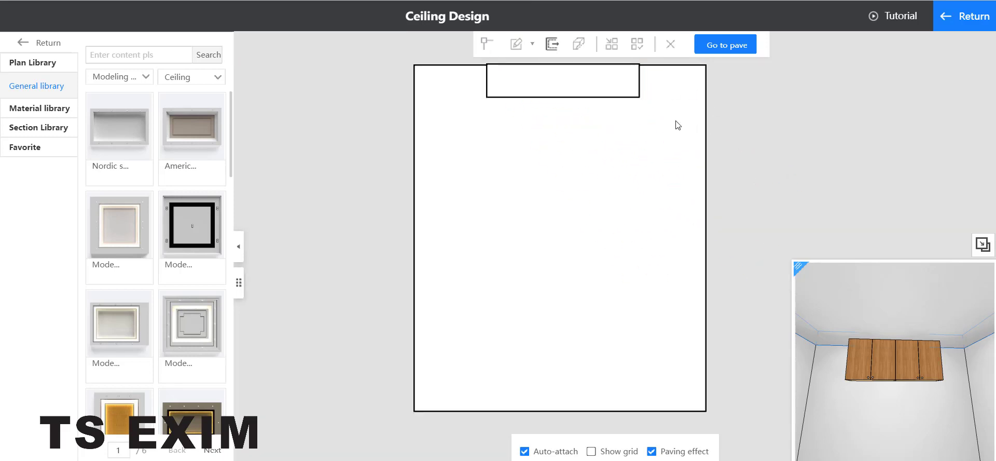
# - Turn the drawn outline around the room and beam into a structural layer and close its properties
pyautogui.click(660, 72)
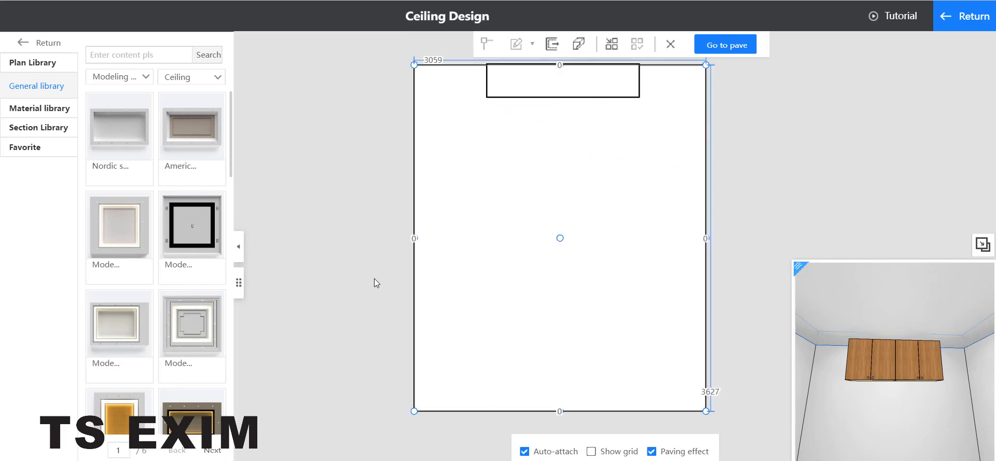
pyautogui.click(615, 48)
pyautogui.click(508, 188)
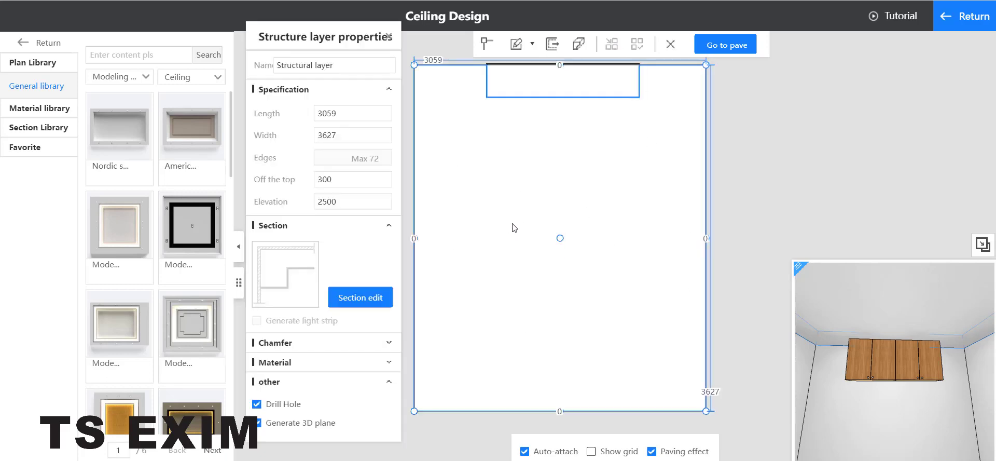
pyautogui.click(388, 36)
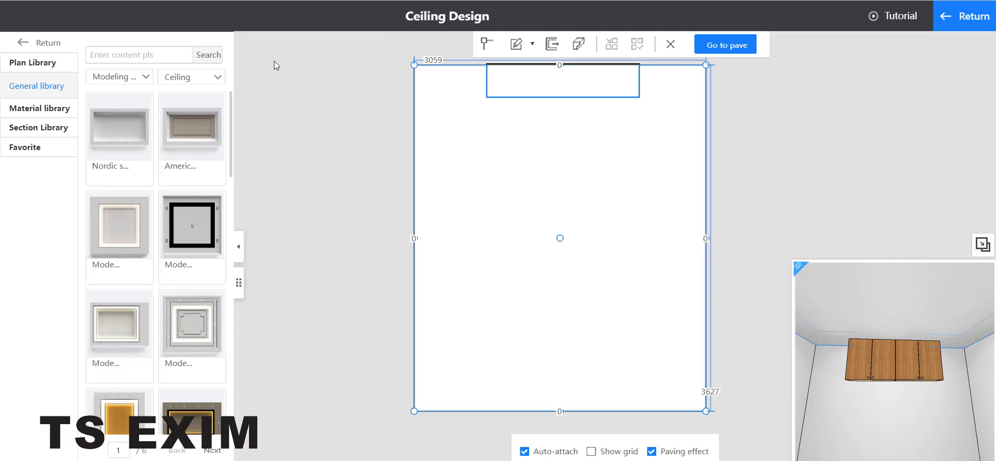
# - Apply the FS-80 corner line from the section library to the structural layer's outline
pyautogui.click(58, 129)
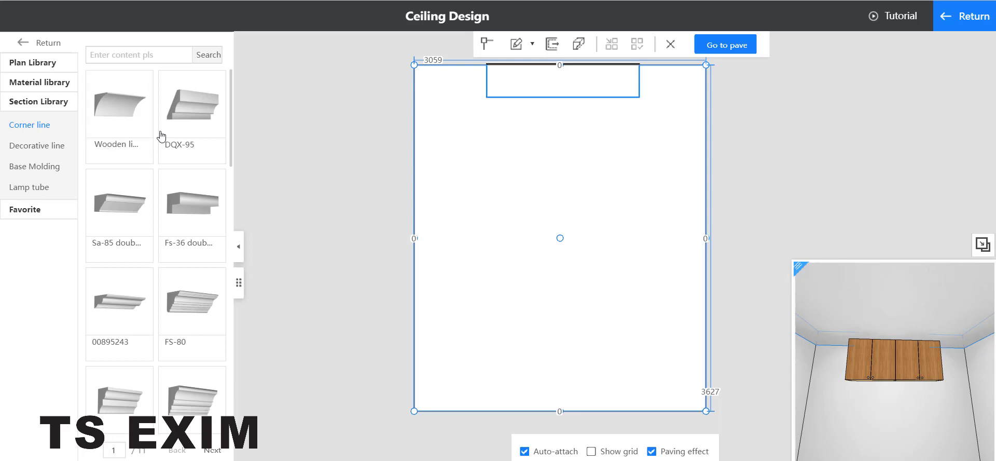
pyautogui.scroll(-3, 187, 316)
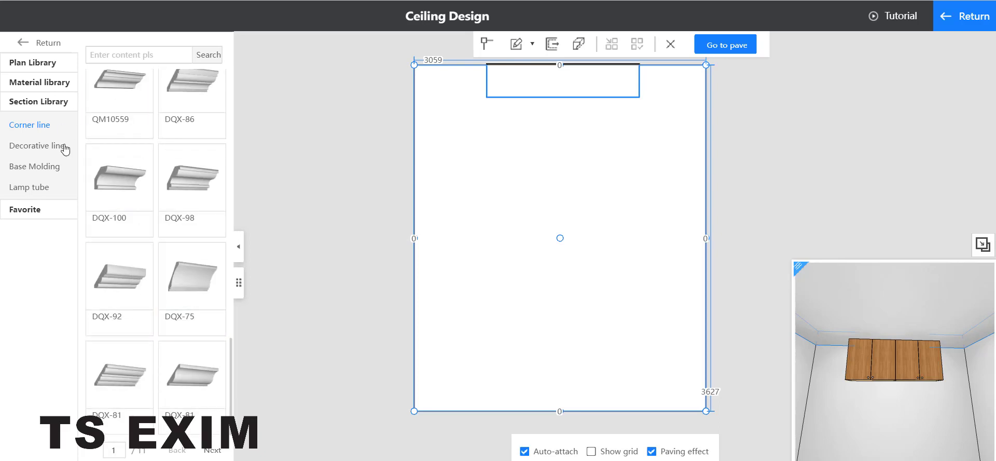
pyautogui.click(44, 148)
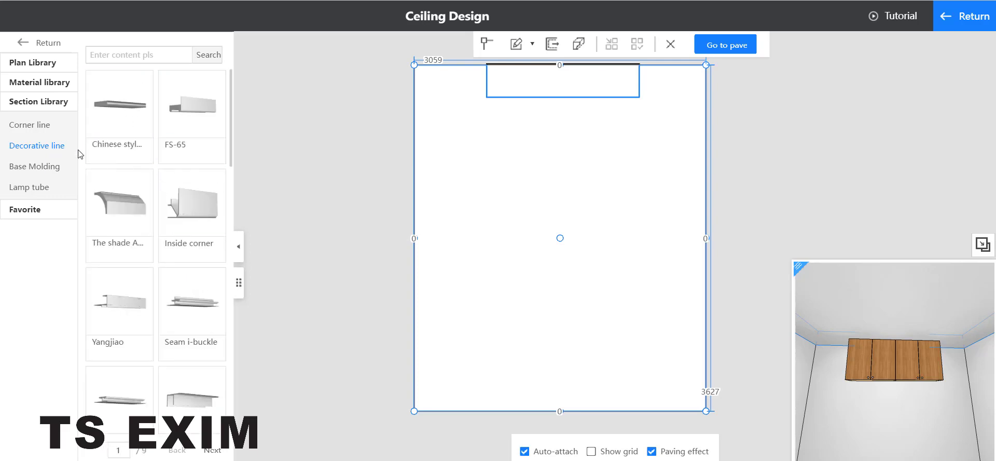
pyautogui.click(44, 127)
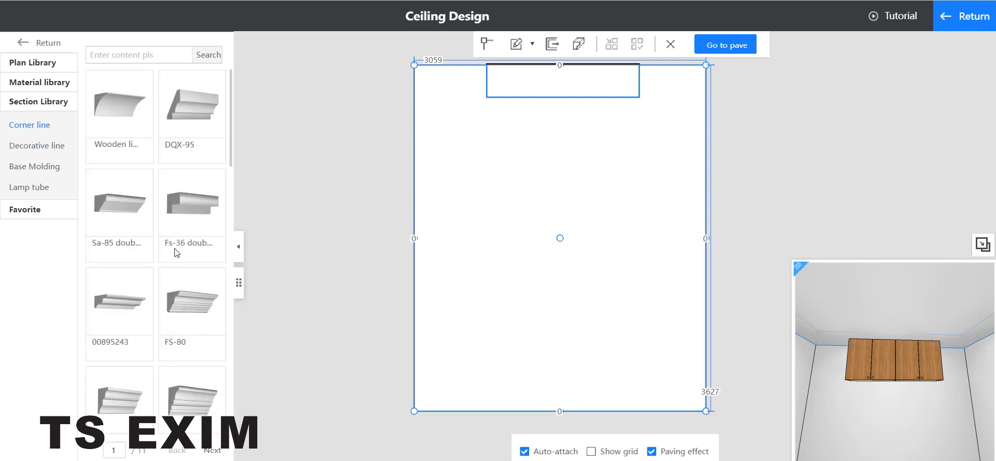
pyautogui.moveTo(230, 161); pyautogui.dragTo(233, 197)
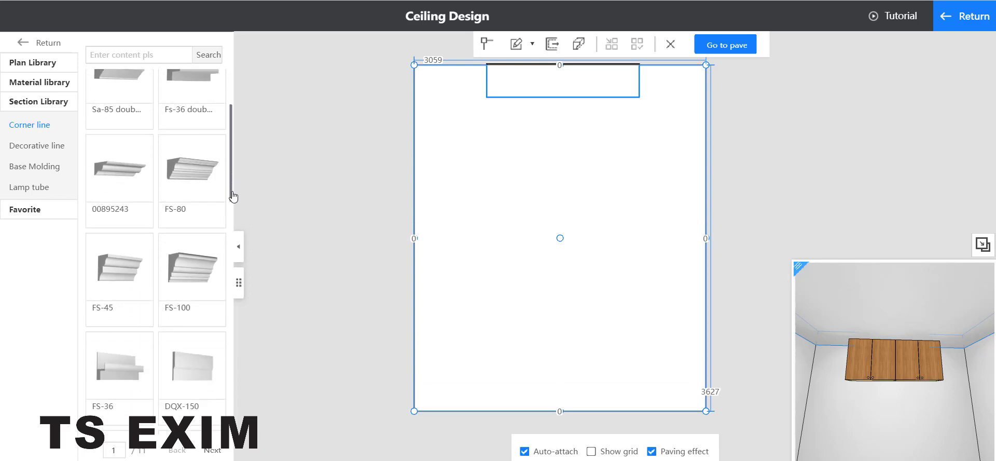
pyautogui.moveTo(215, 147)
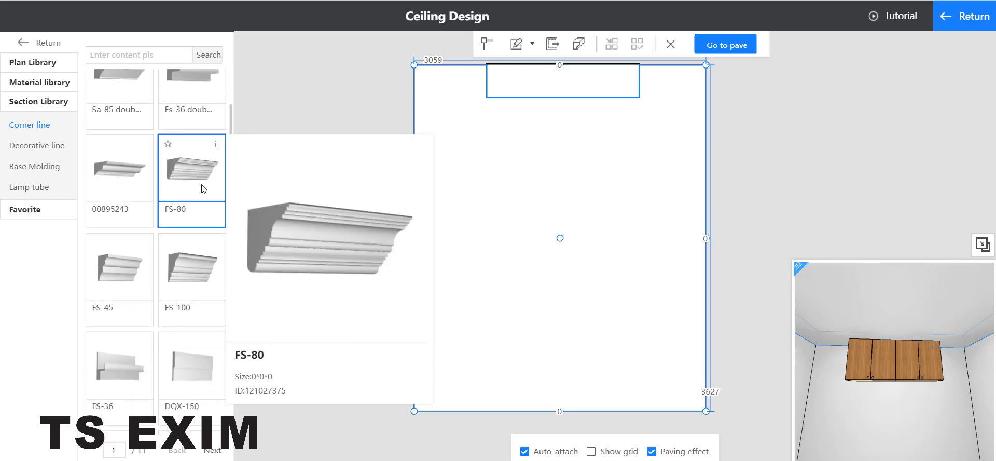
pyautogui.moveTo(189, 173); pyautogui.dragTo(454, 234)
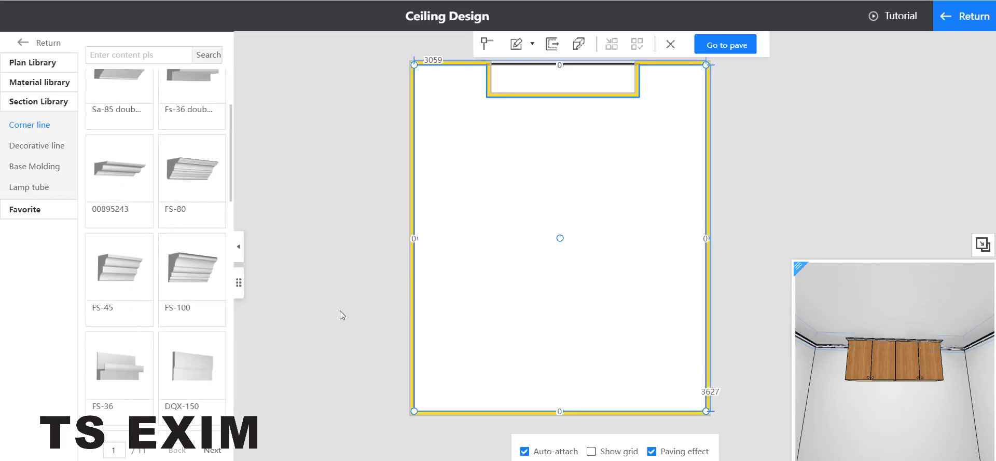
# - Deselect the layer, turn the 3D preview towards the hanging cabinets and enlarge it to check the corner line
pyautogui.click(765, 236)
pyautogui.moveTo(827, 323); pyautogui.dragTo(845, 366)
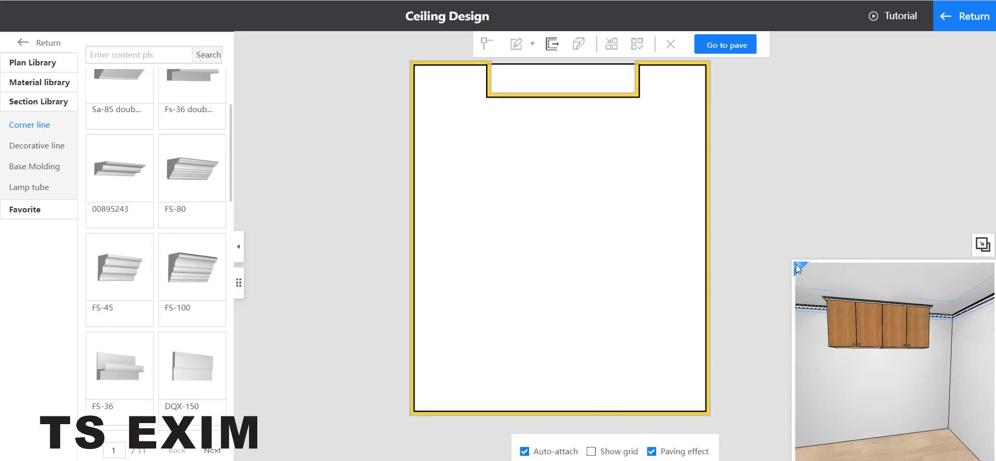
pyautogui.moveTo(796, 264); pyautogui.dragTo(670, 179)
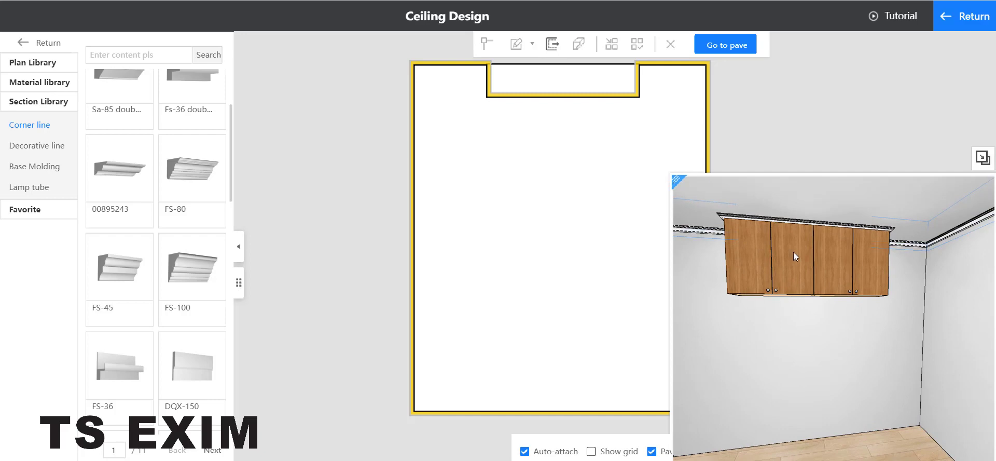
# - Open the edge strip properties of the FS-80 corner line at the hanging cabinets and rotate its section through a full turn in 45-degree steps
pyautogui.scroll(5, 792, 251)
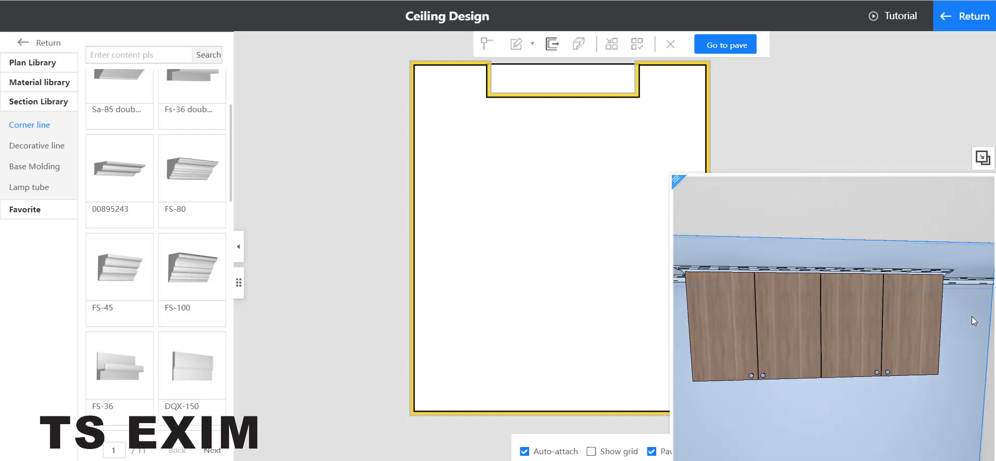
pyautogui.moveTo(972, 316); pyautogui.dragTo(829, 256)
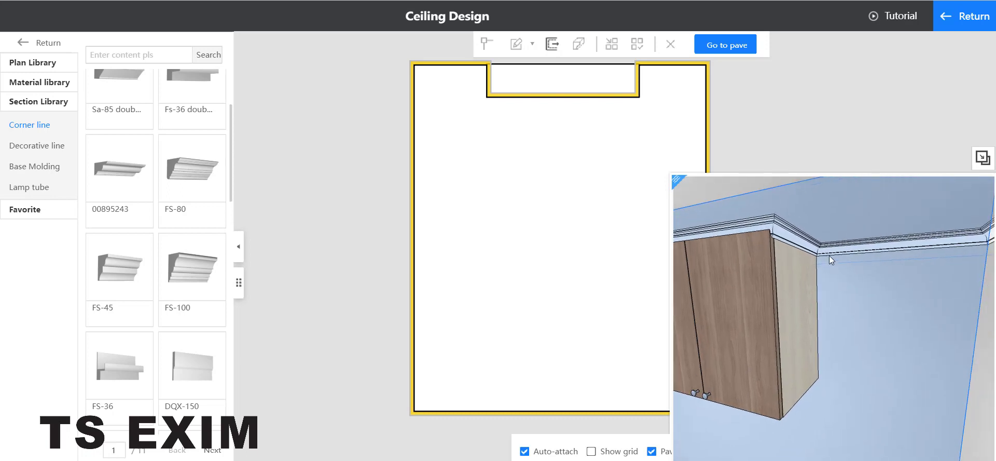
pyautogui.click(793, 241)
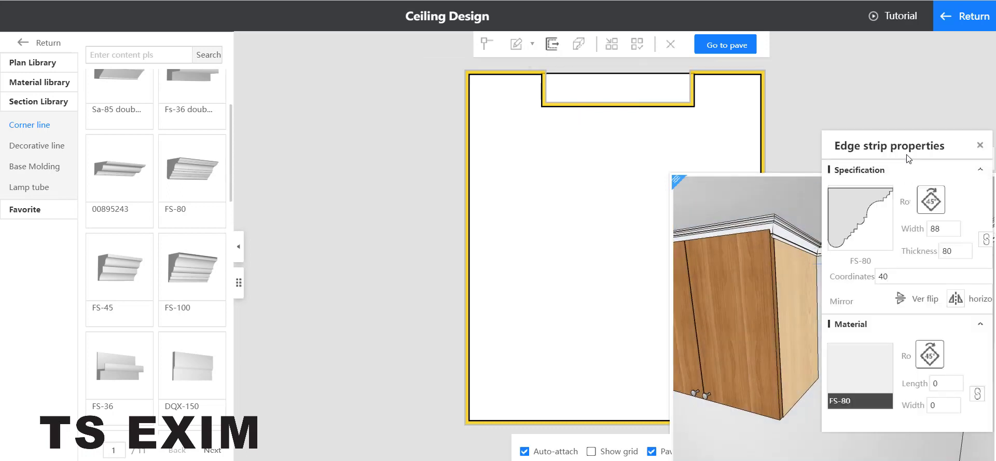
pyautogui.moveTo(909, 158); pyautogui.dragTo(394, 120)
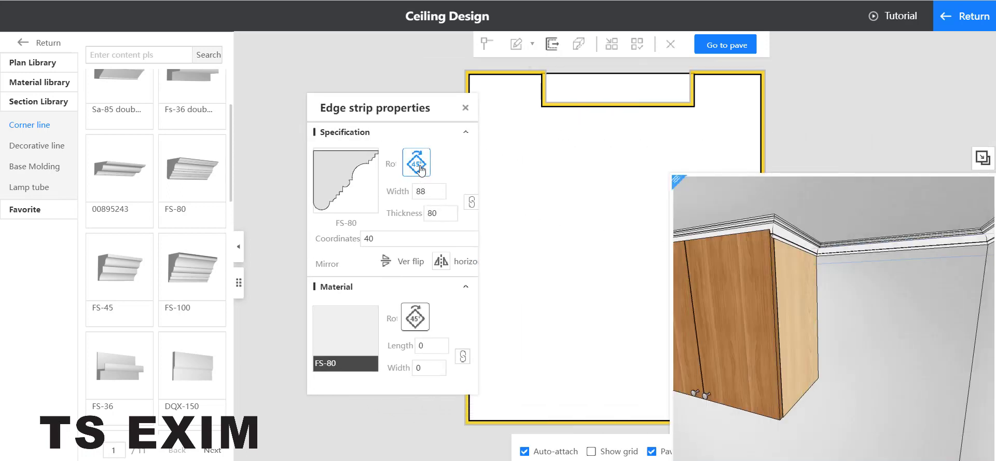
pyautogui.click(420, 167)
pyautogui.click(420, 166)
pyautogui.click(420, 166)
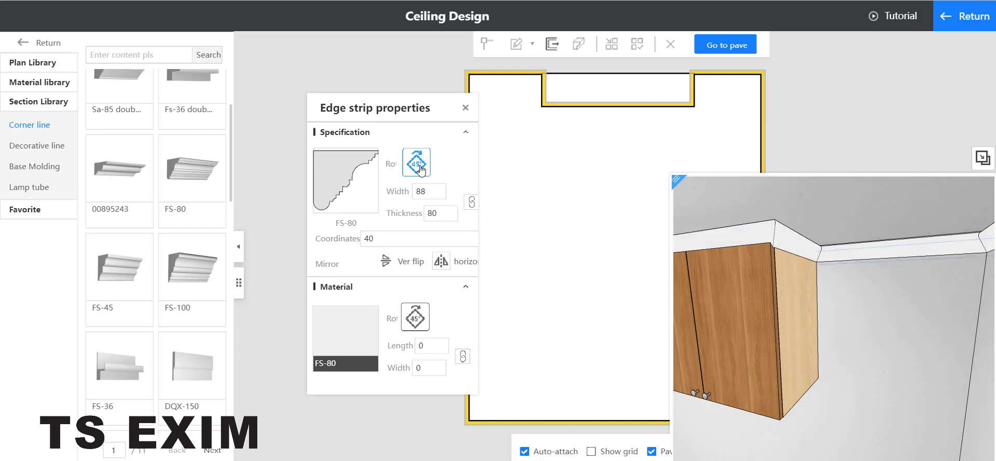
pyautogui.click(421, 166)
pyautogui.click(421, 166)
pyautogui.click(420, 166)
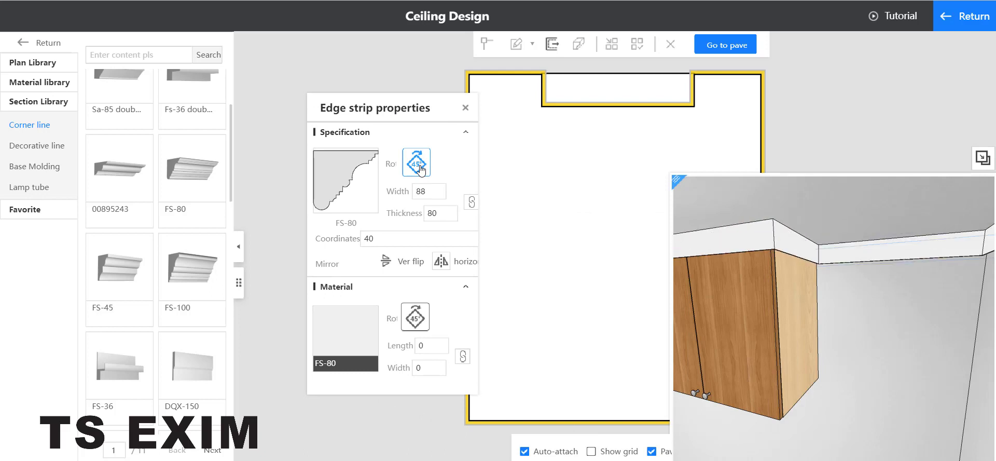
pyautogui.click(421, 166)
pyautogui.click(420, 167)
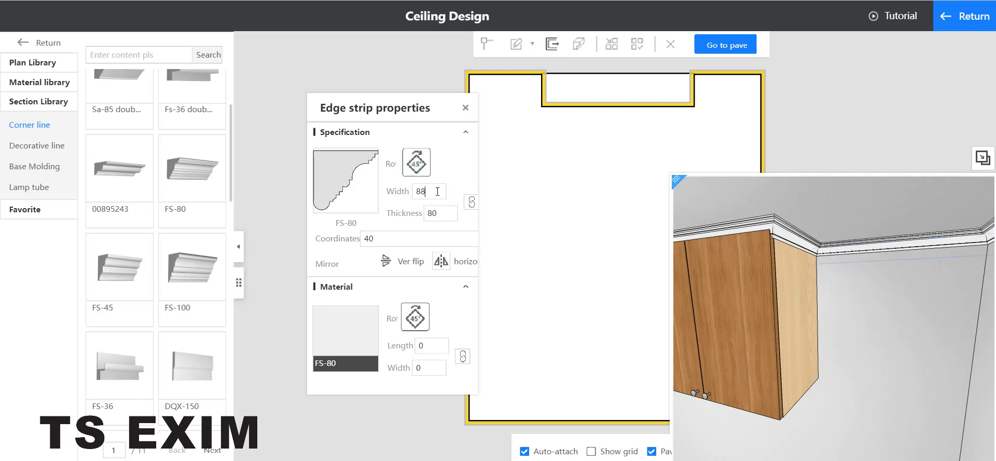
# - Set the FS-80 corner line's thickness to 70, and try flipping its section vertically before flipping it back
pyautogui.click(443, 210)
pyautogui.press('Return')
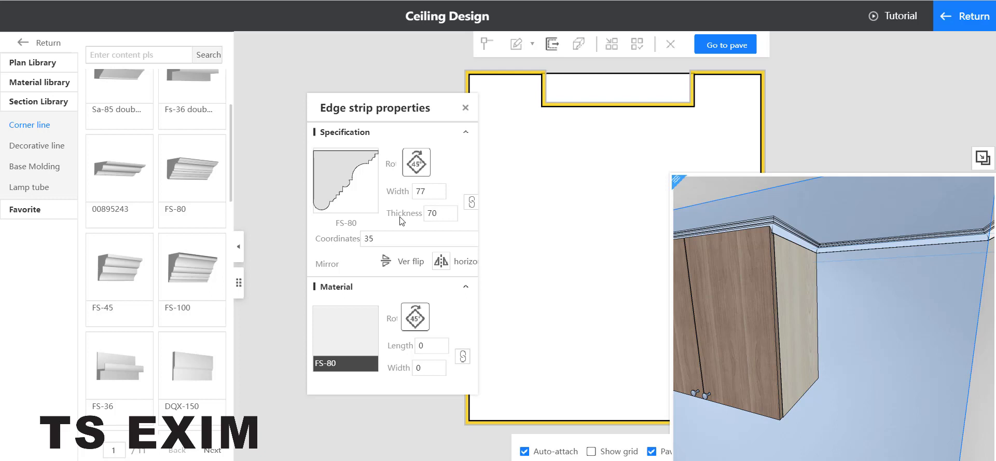
pyautogui.click(389, 265)
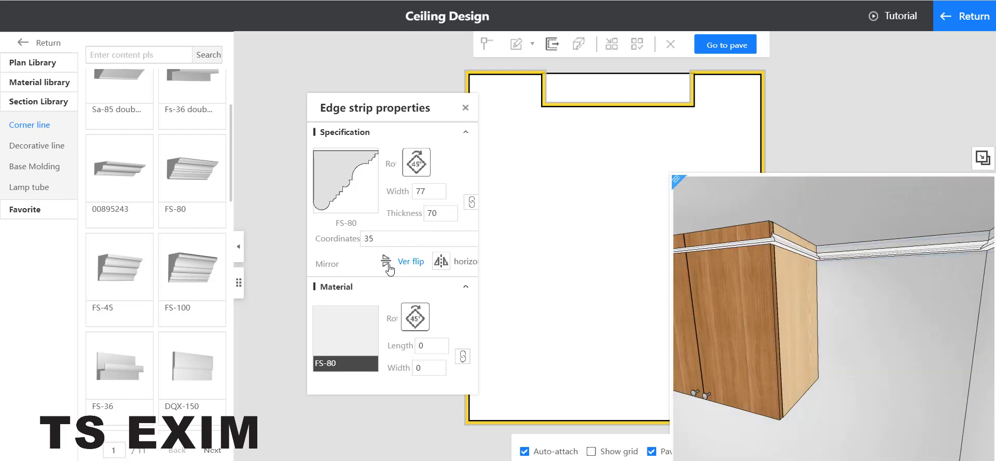
pyautogui.click(389, 266)
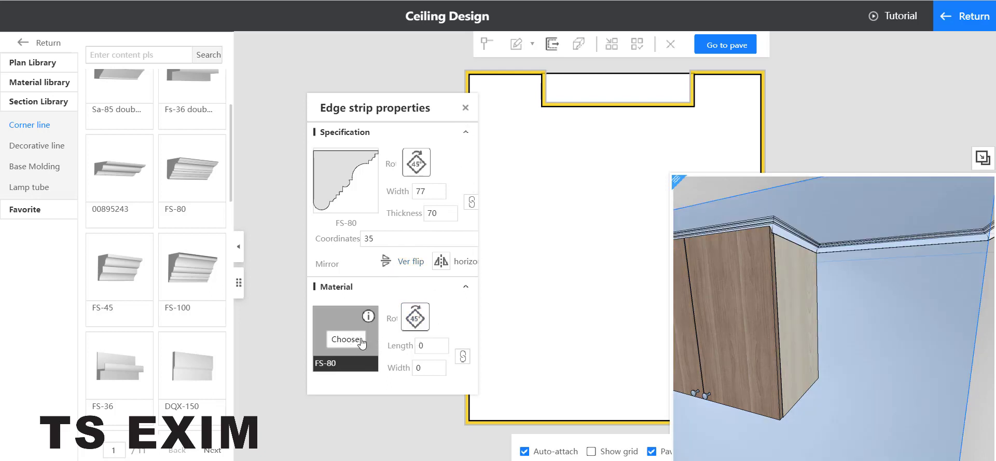
# - Change the corner line's material to Light brown from the matte lacquered materials and close its properties
pyautogui.click(362, 341)
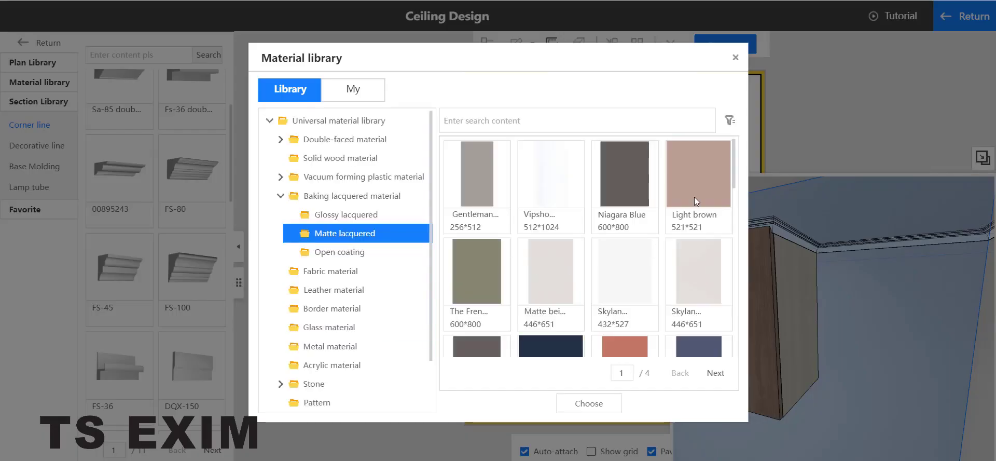
pyautogui.doubleClick(700, 179)
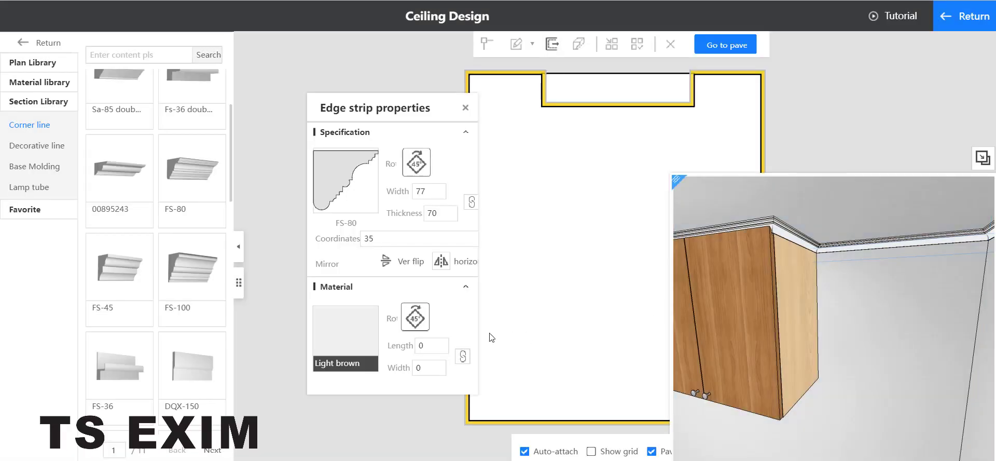
pyautogui.moveTo(858, 300); pyautogui.dragTo(833, 300)
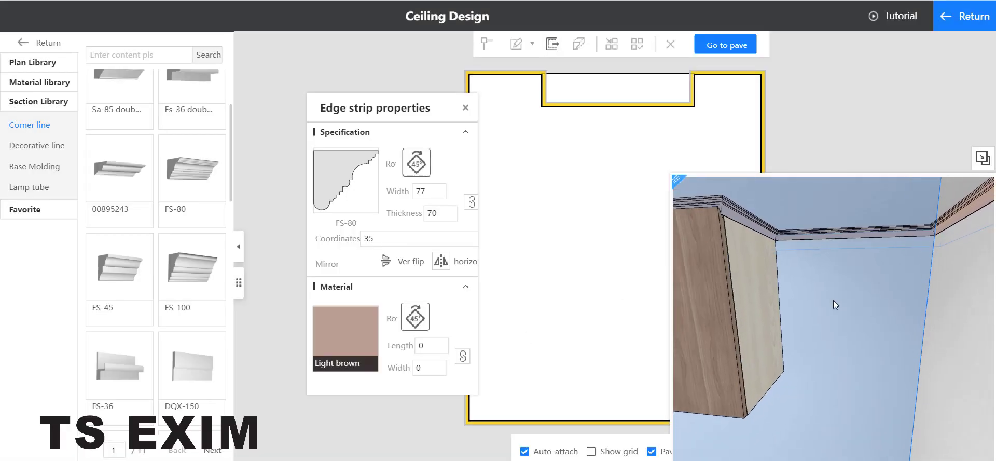
pyautogui.click(465, 109)
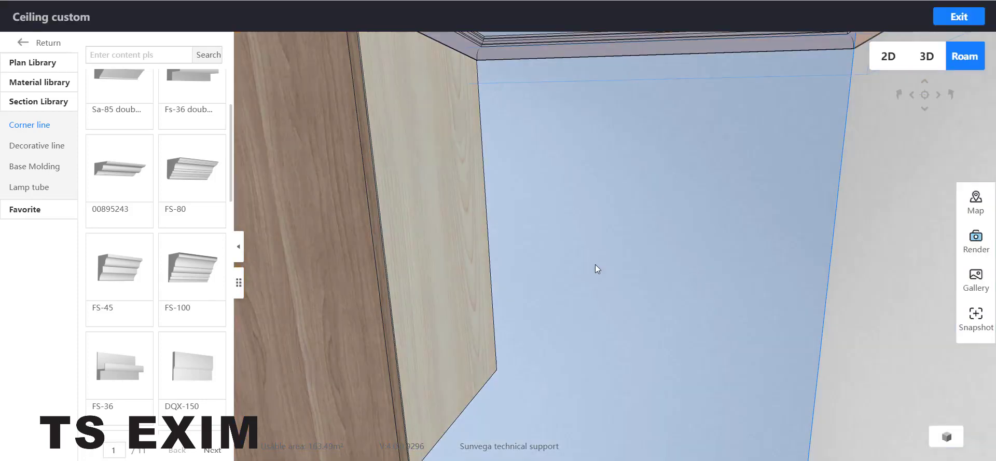
# - Delete the light brown corner line and apply the FS-100 corner line to the structural layer's outline instead
pyautogui.moveTo(596, 263); pyautogui.dragTo(596, 196)
pyautogui.rightClick(596, 195)
pyautogui.rightClick(542, 201)
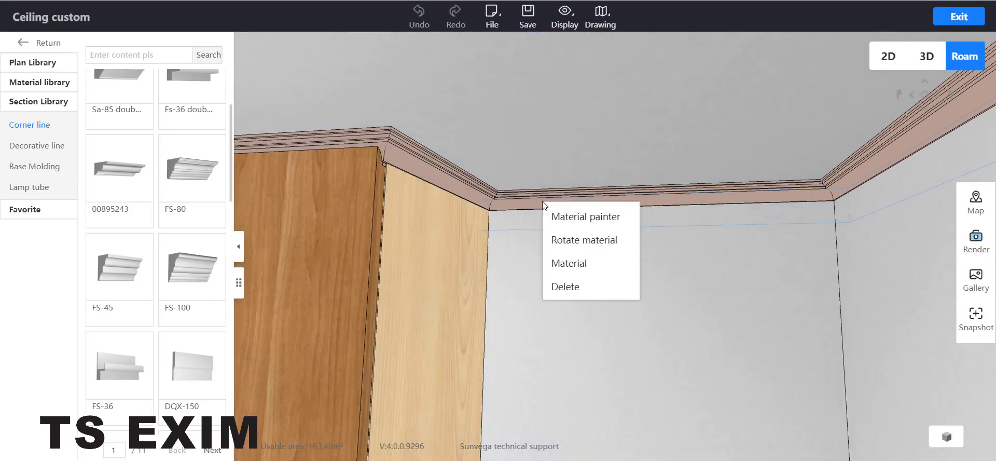
pyautogui.click(580, 285)
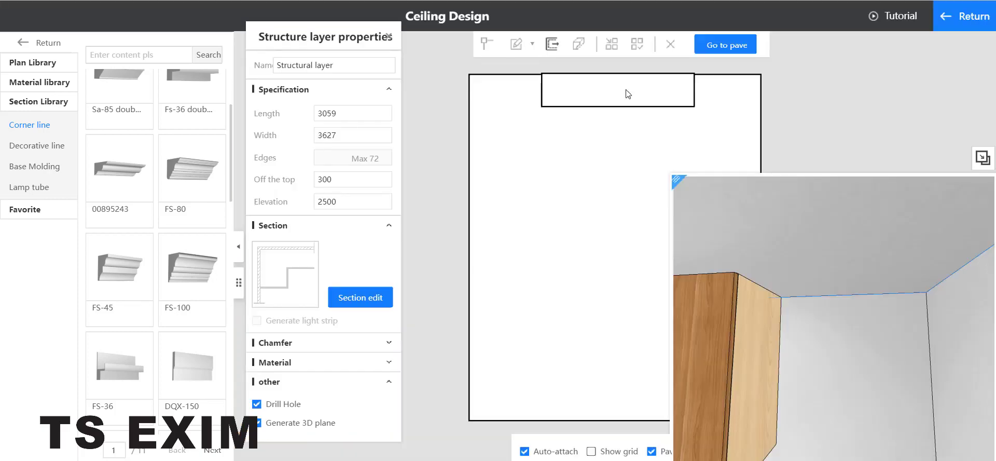
pyautogui.click(525, 191)
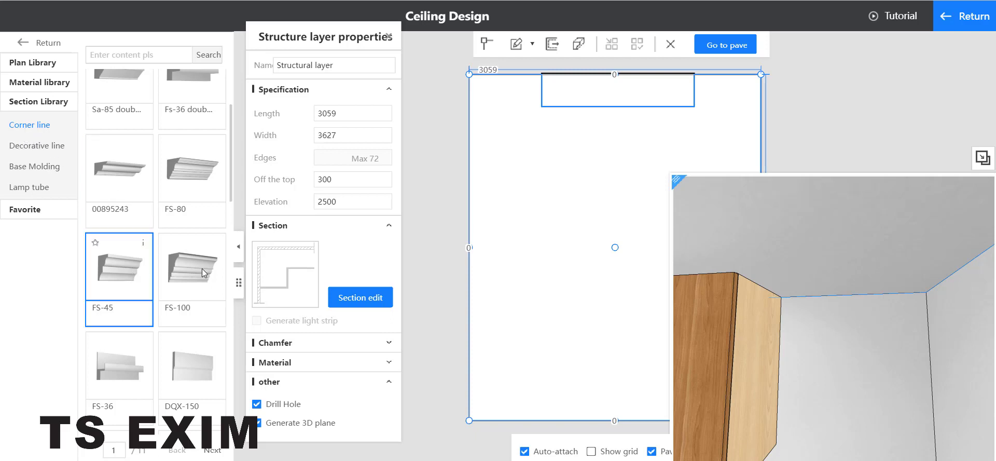
pyautogui.moveTo(202, 269); pyautogui.dragTo(513, 275)
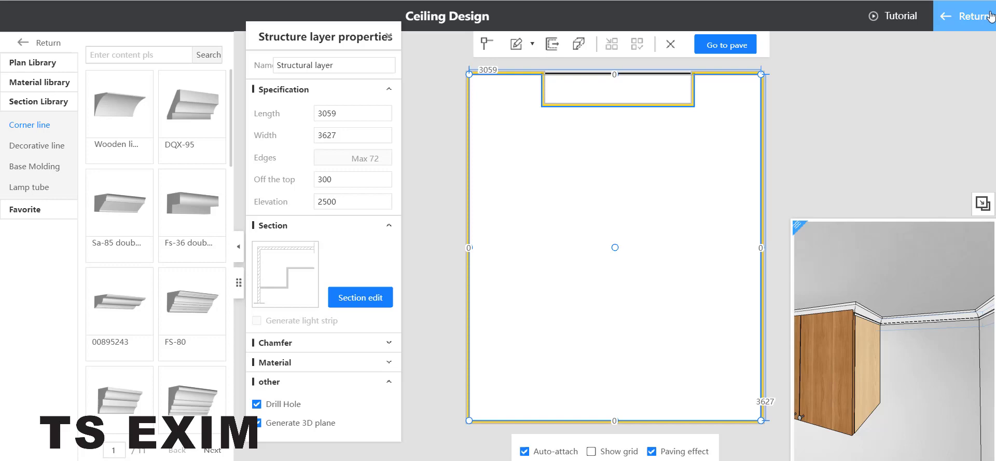
# - Leave the ceiling design and ceiling customisation, and view the hanging cabinets with the corner line from the front
pyautogui.click(990, 16)
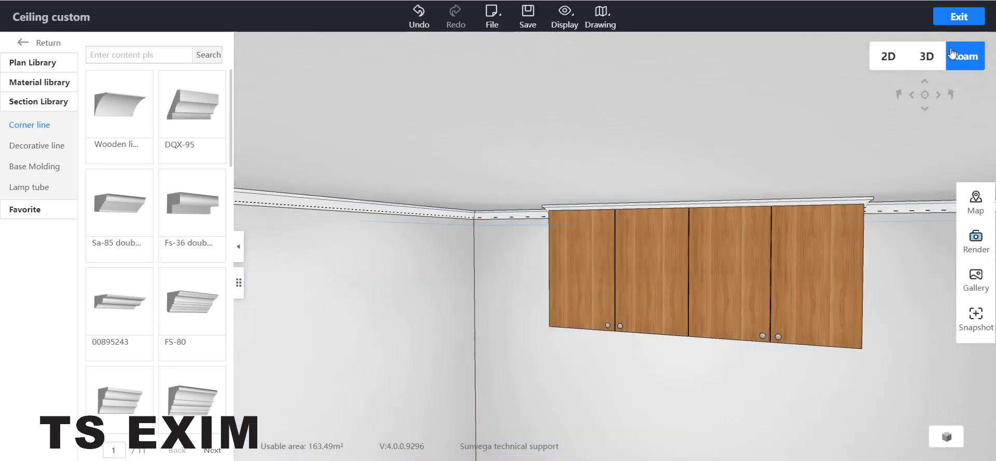
pyautogui.click(959, 16)
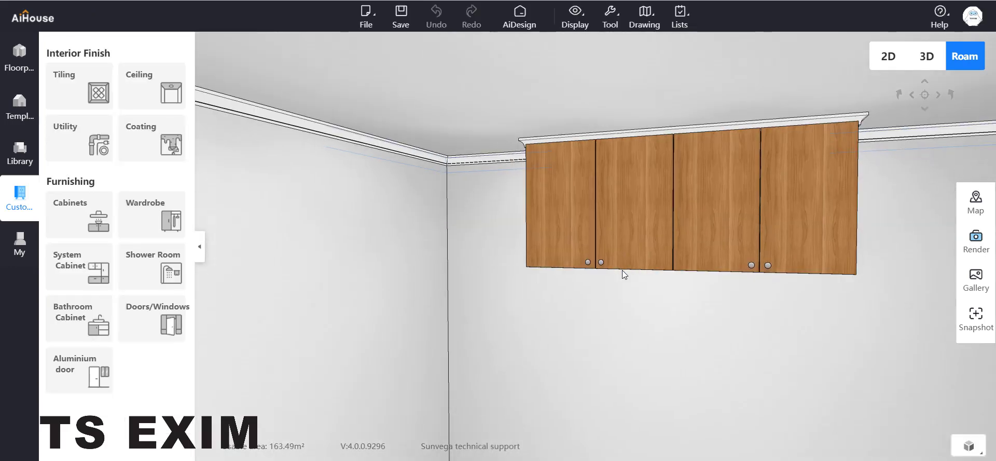
pyautogui.scroll(-2, 683, 293)
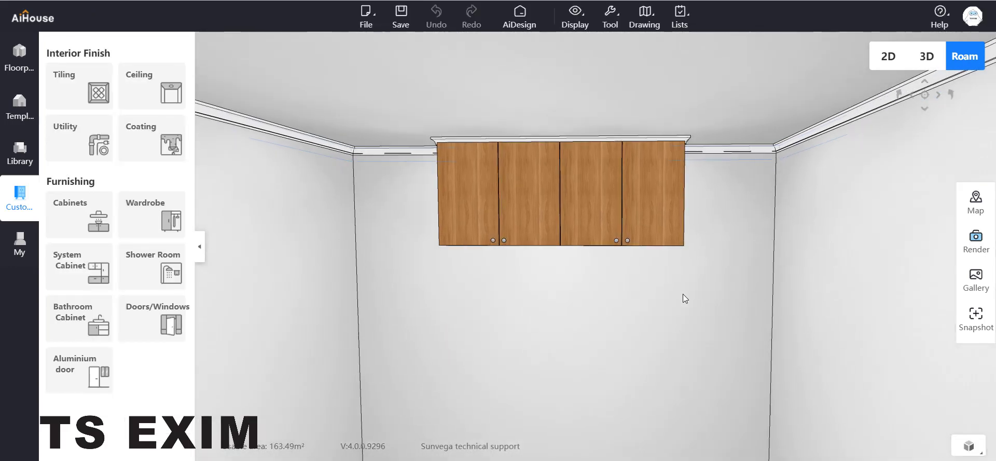
pyautogui.press('e')
pyautogui.moveTo(686, 288); pyautogui.dragTo(687, 283)
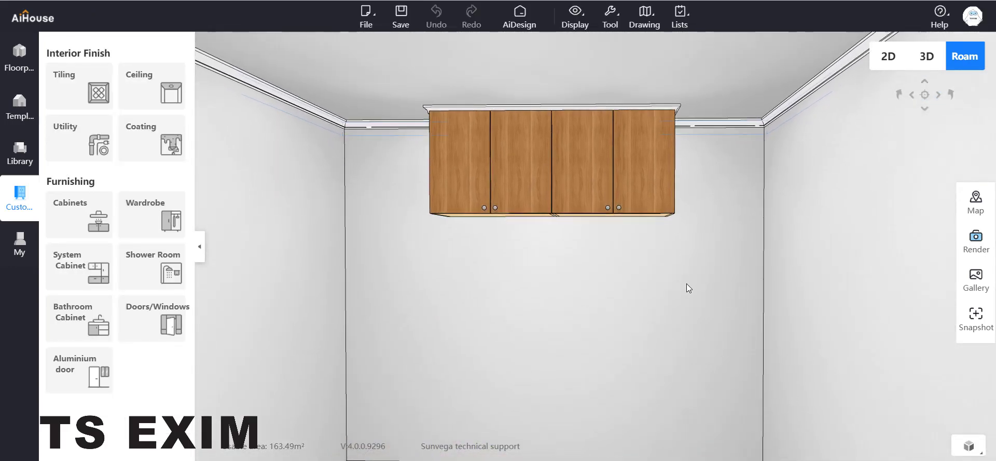